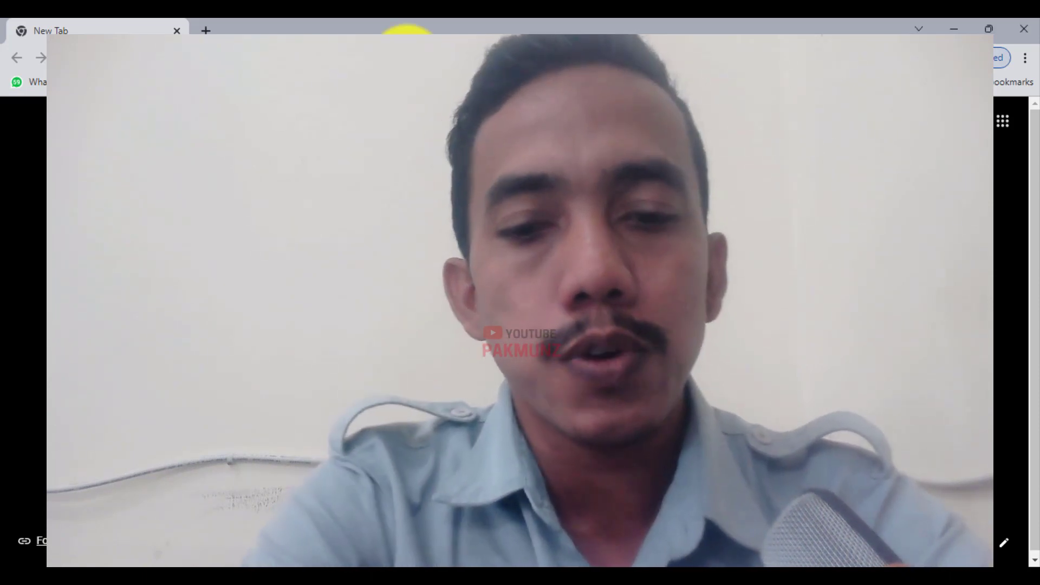
Step: Search the web for dapodik and open the official Dapodik site of Kemdikbud
{"action": "key", "text": "Return"}
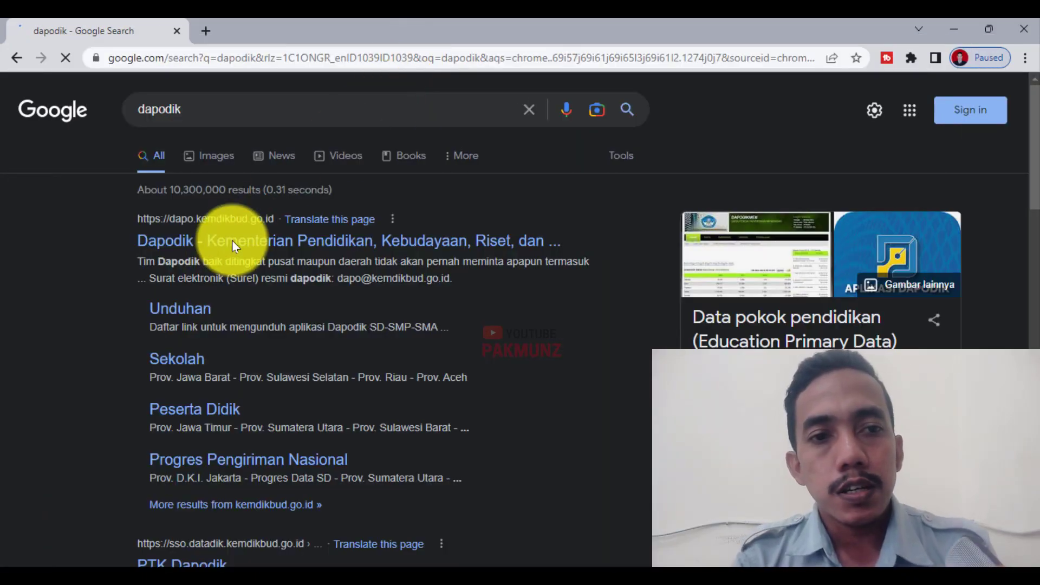
{"action": "left_click", "coordinate": [232, 239]}
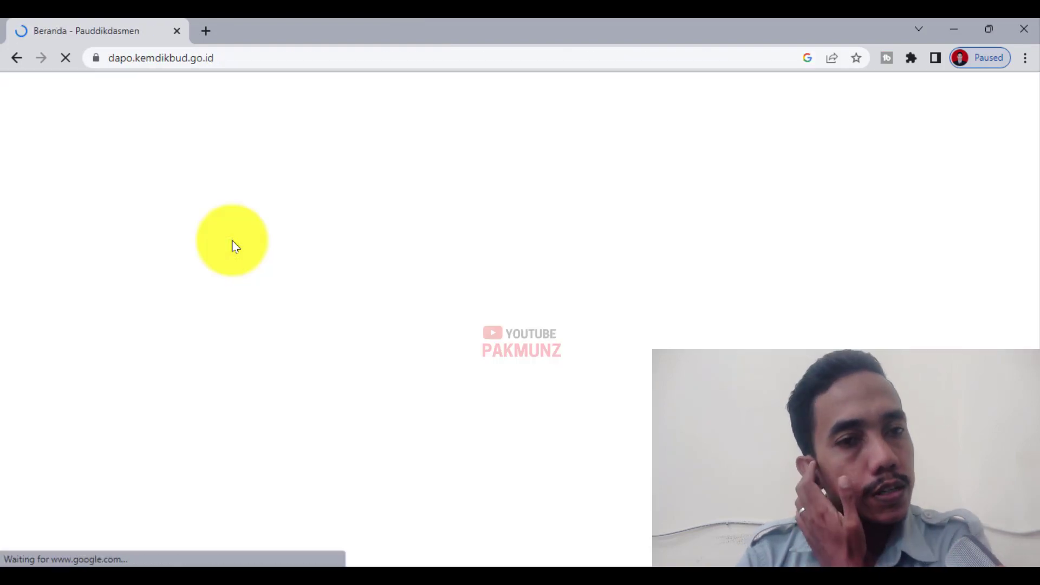
Step: Open the full text of the news item Rilis Aplikasi Dapodik Versi 2023.d from the Berita Seputar Dapodik section
{"action": "scroll", "coordinate": [322, 255], "scroll_direction": "down", "scroll_amount": 4}
{"action": "scroll", "coordinate": [318, 271], "scroll_direction": "down", "scroll_amount": 2}
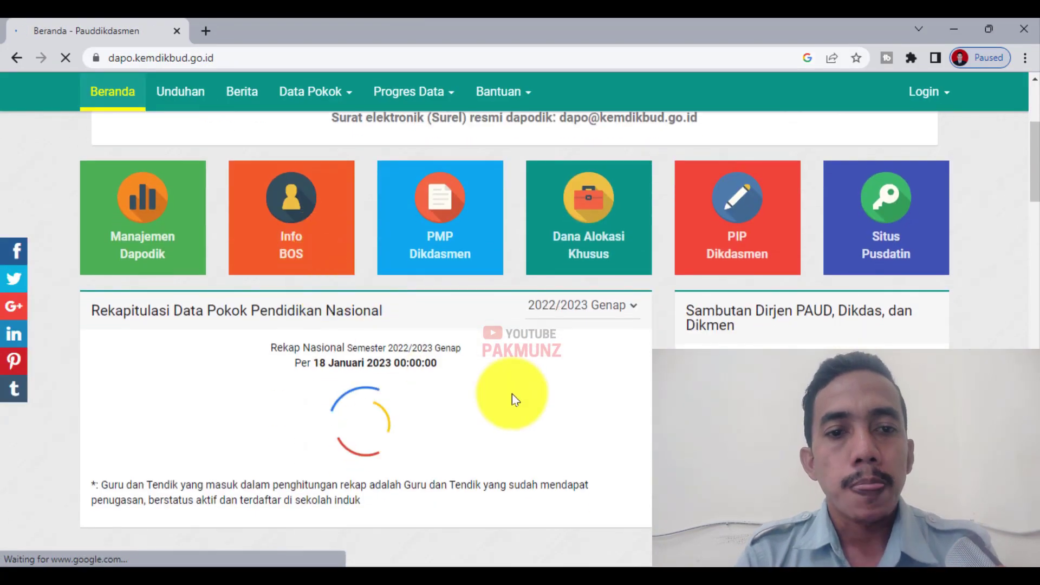
{"action": "scroll", "coordinate": [512, 395], "scroll_direction": "down", "scroll_amount": 5}
{"action": "scroll", "coordinate": [488, 407], "scroll_direction": "down", "scroll_amount": 3}
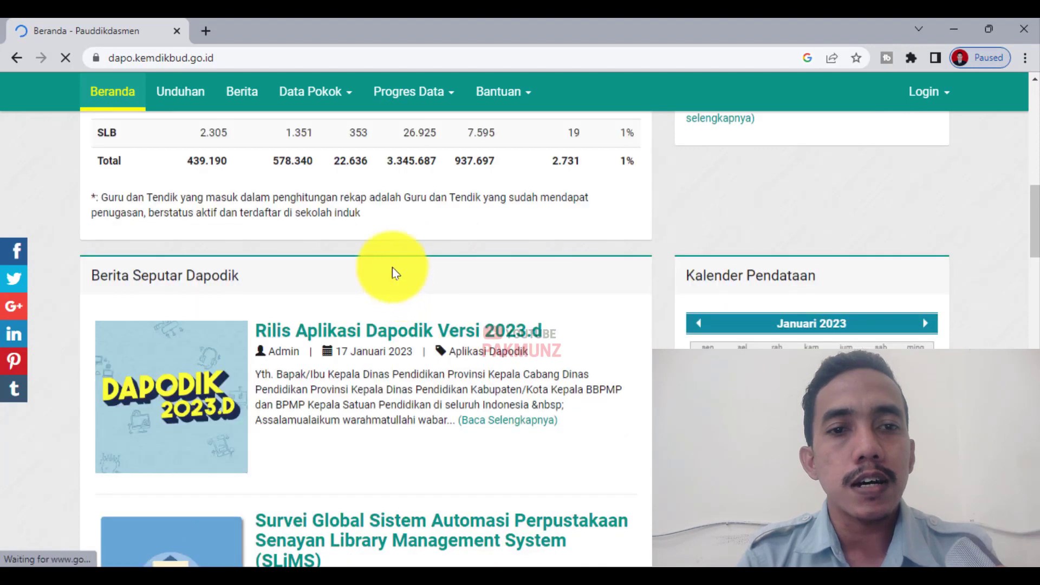
{"action": "scroll", "coordinate": [542, 312], "scroll_direction": "down", "scroll_amount": 2}
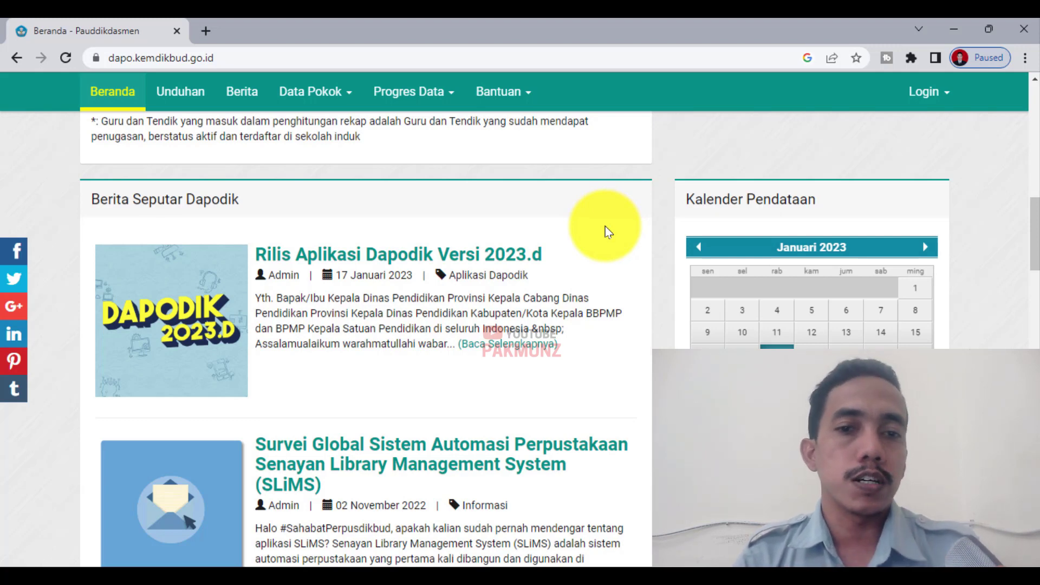
{"action": "left_click", "coordinate": [549, 349]}
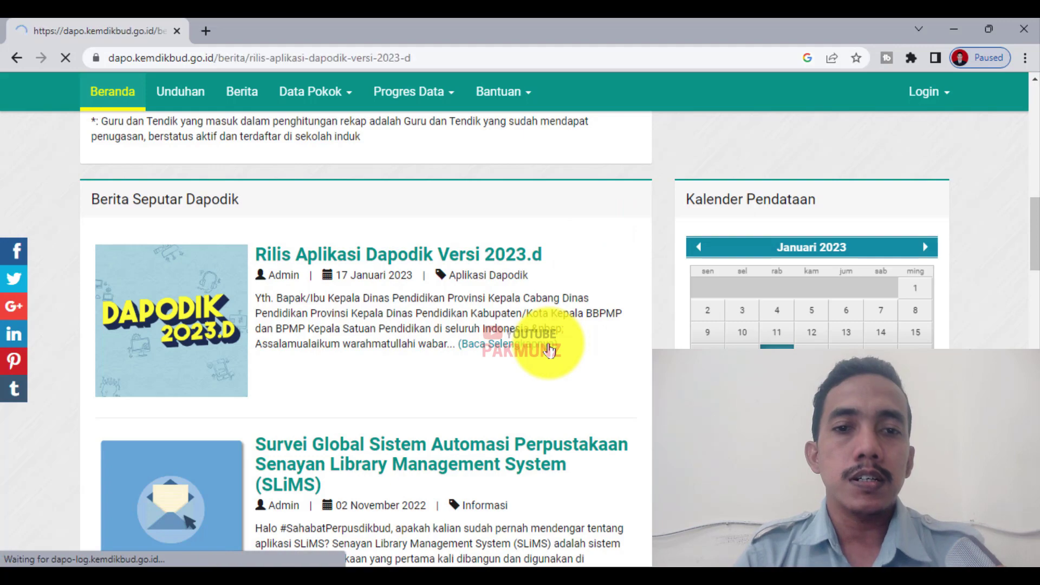
Step: Skim the release article from its title and date down to the list of updates and fixes
{"action": "scroll", "coordinate": [550, 343], "scroll_direction": "down", "scroll_amount": 5}
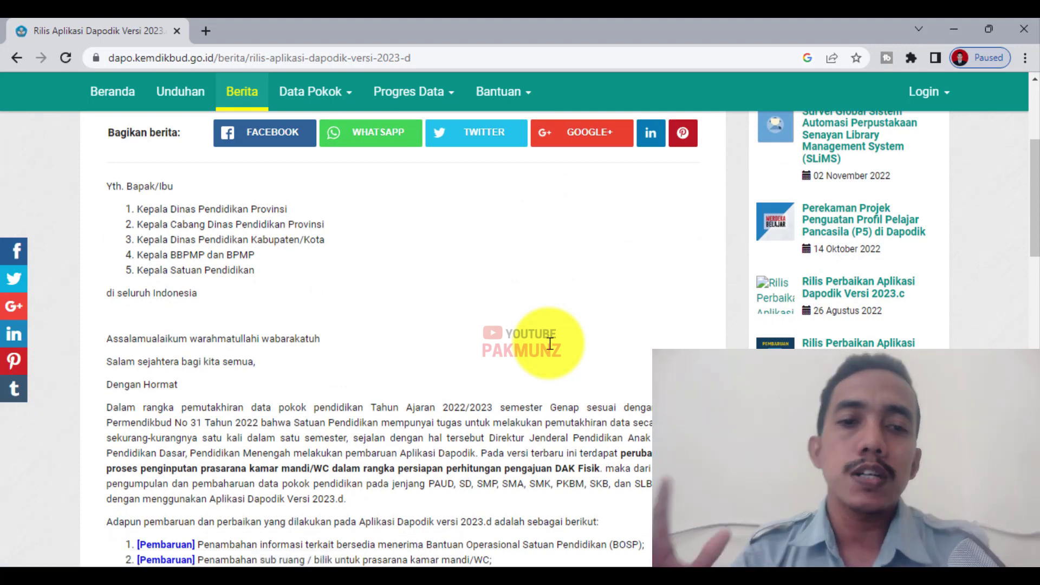
{"action": "scroll", "coordinate": [550, 343], "scroll_direction": "down", "scroll_amount": 4}
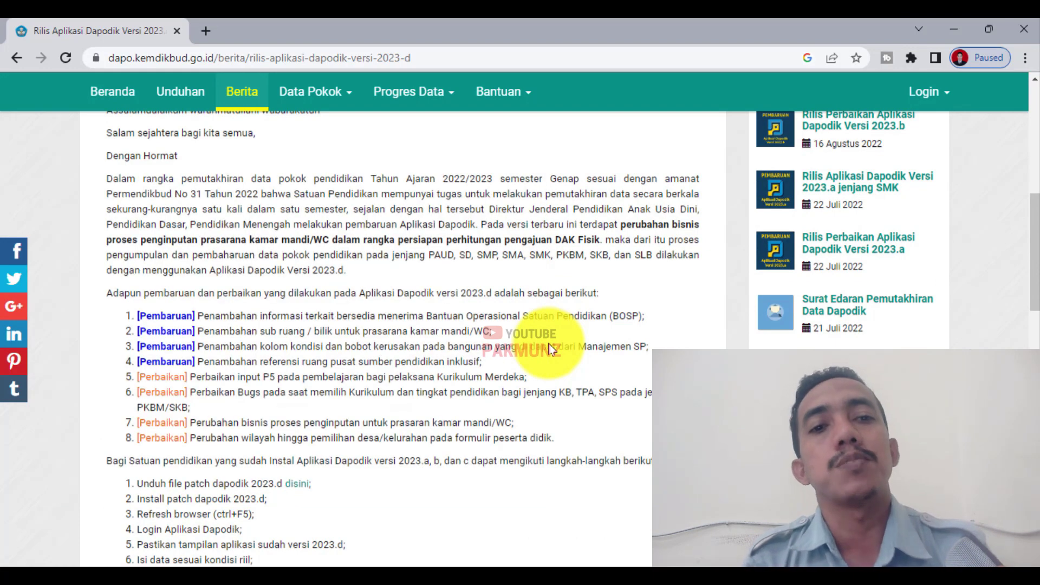
{"action": "scroll", "coordinate": [550, 346], "scroll_direction": "up", "scroll_amount": 8}
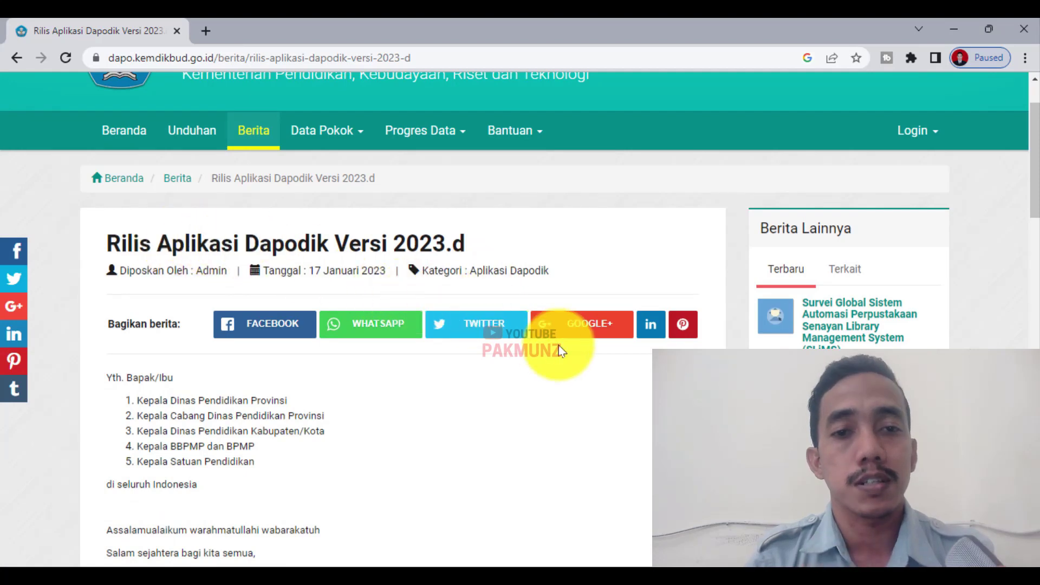
{"action": "scroll", "coordinate": [558, 346], "scroll_direction": "down", "scroll_amount": 2}
{"action": "scroll", "coordinate": [558, 346], "scroll_direction": "up", "scroll_amount": 2}
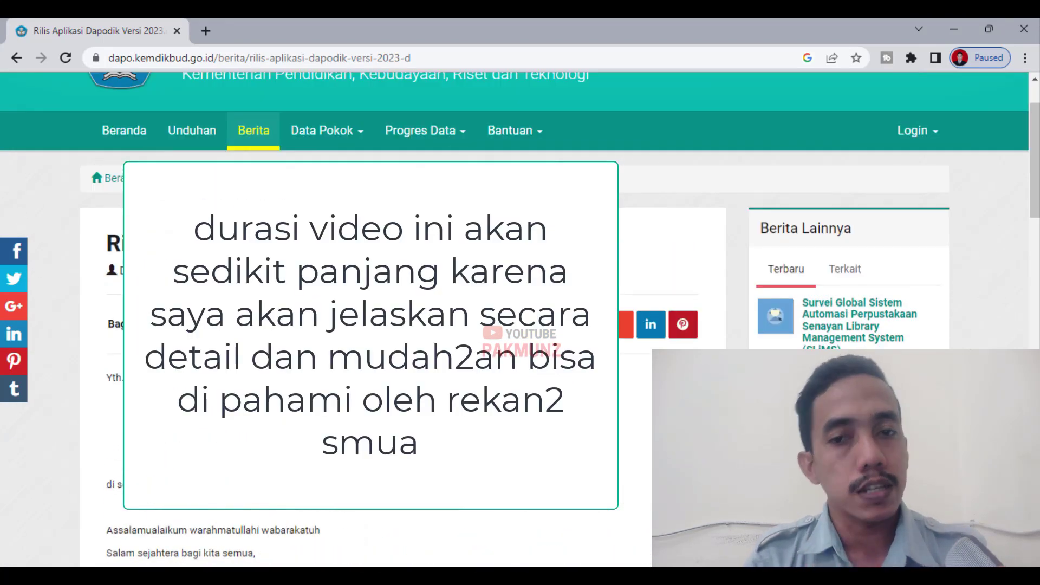
{"action": "scroll", "coordinate": [558, 346], "scroll_direction": "down", "scroll_amount": 3}
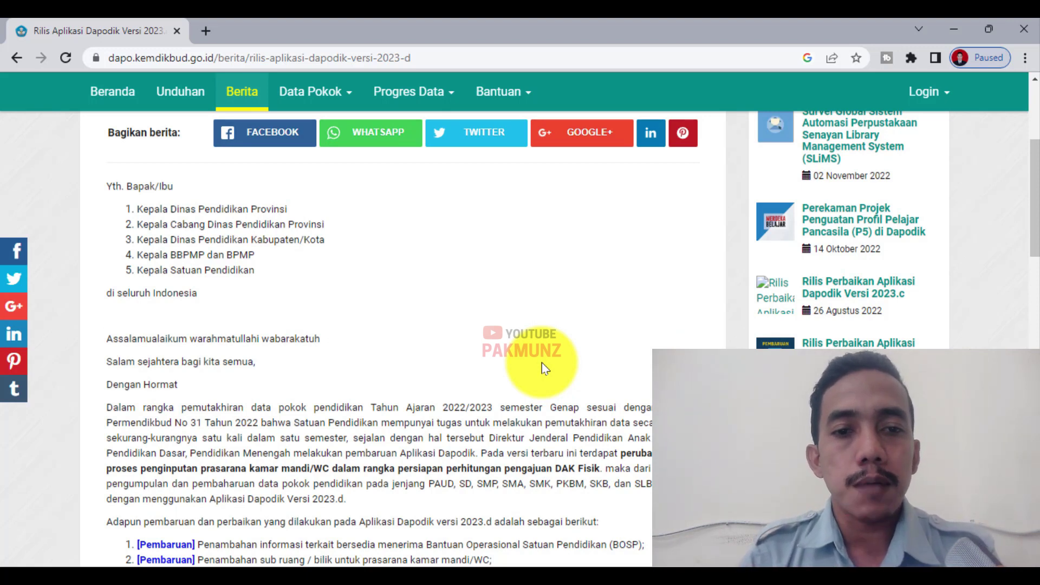
Step: Read the introductory paragraph, marking the school year, Permendikbud No 31 Tahun 2022, the once-per-semester rule and the kamar mandi/WC input change
{"action": "left_click_drag", "start_coordinate": [408, 407], "coordinate": [622, 412]}
{"action": "scroll", "coordinate": [483, 386], "scroll_direction": "down", "scroll_amount": 1}
{"action": "scroll", "coordinate": [482, 387], "scroll_direction": "down", "scroll_amount": 1}
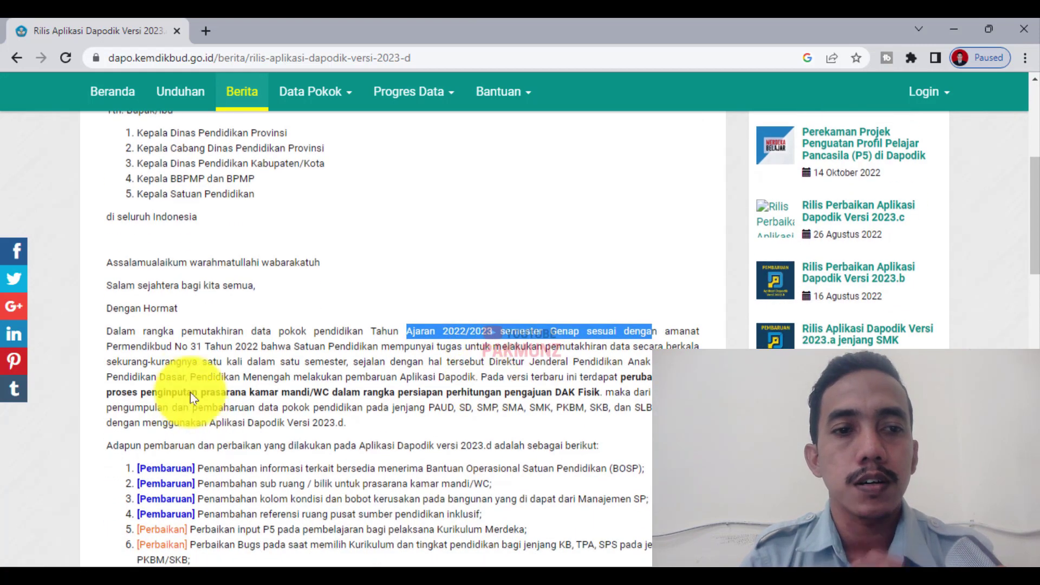
{"action": "left_click_drag", "start_coordinate": [175, 346], "coordinate": [273, 348]}
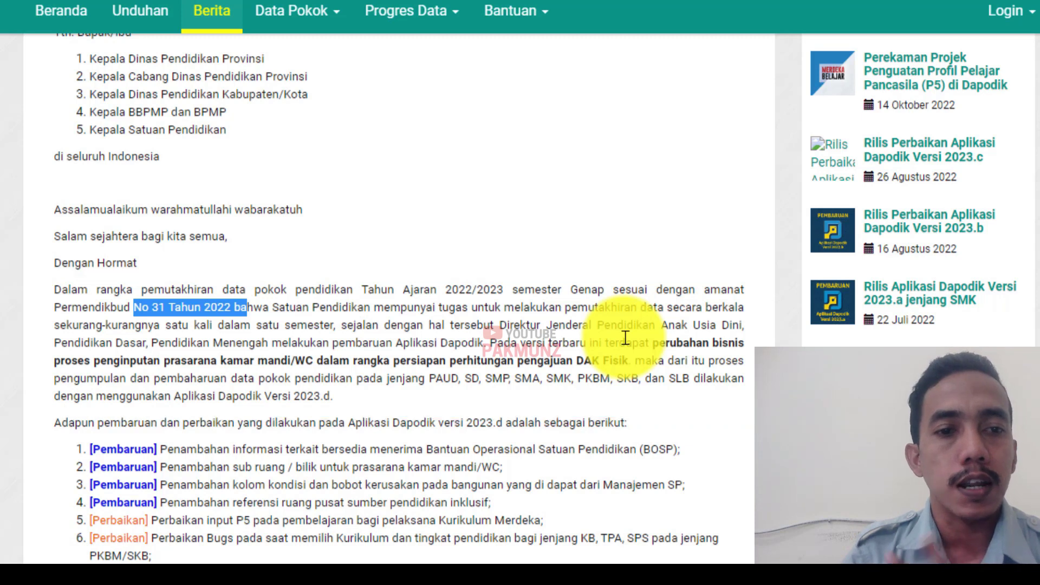
{"action": "left_click_drag", "start_coordinate": [251, 327], "coordinate": [339, 329]}
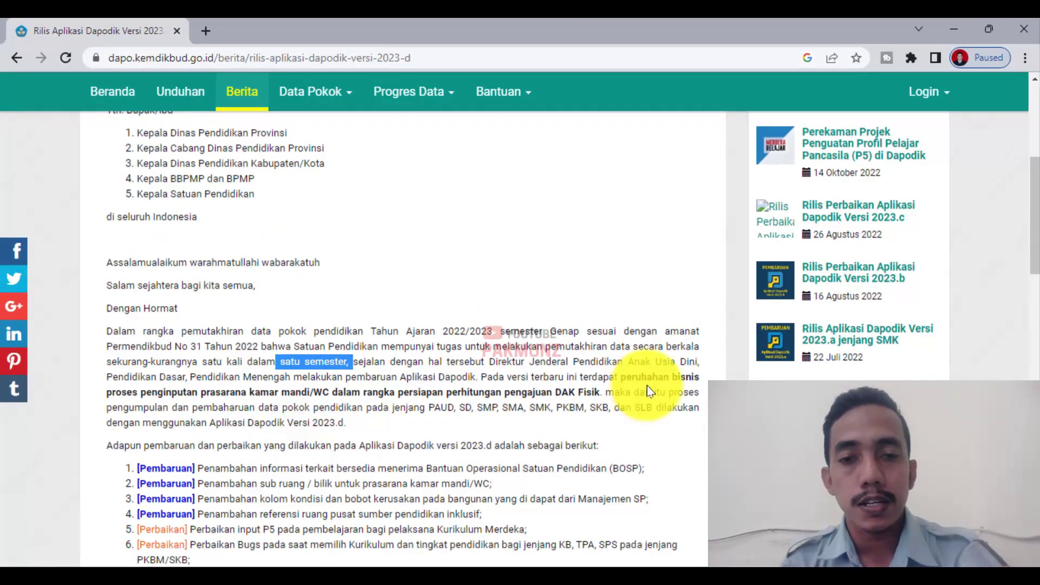
{"action": "left_click_drag", "start_coordinate": [621, 376], "coordinate": [280, 393]}
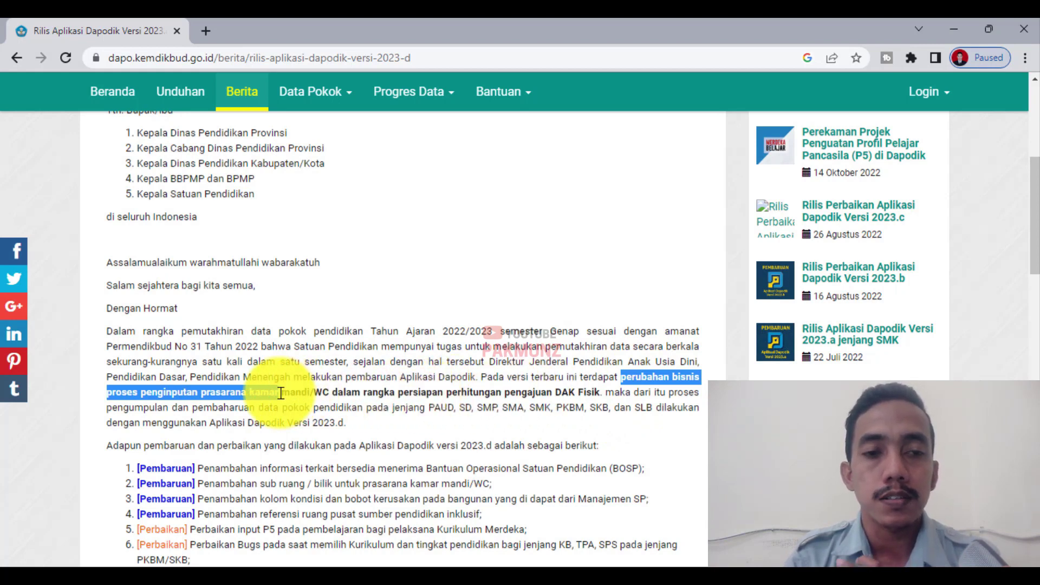
{"action": "mouse_move", "coordinate": [281, 393]}
{"action": "left_mouse_down"}
{"action": "mouse_move", "coordinate": [604, 394]}
{"action": "mouse_move", "coordinate": [260, 392]}
{"action": "left_mouse_up"}
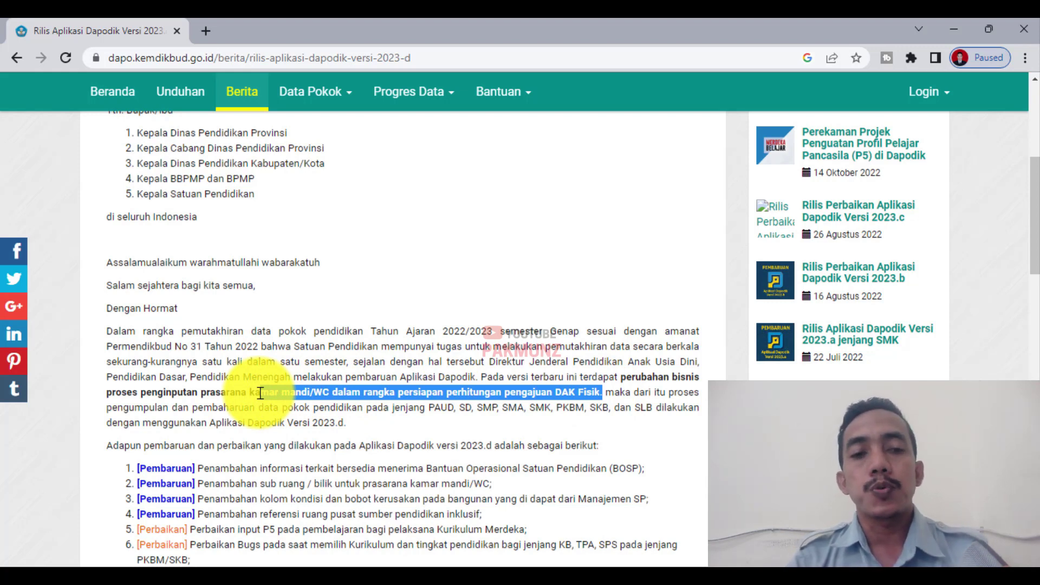
{"action": "left_click", "coordinate": [344, 349]}
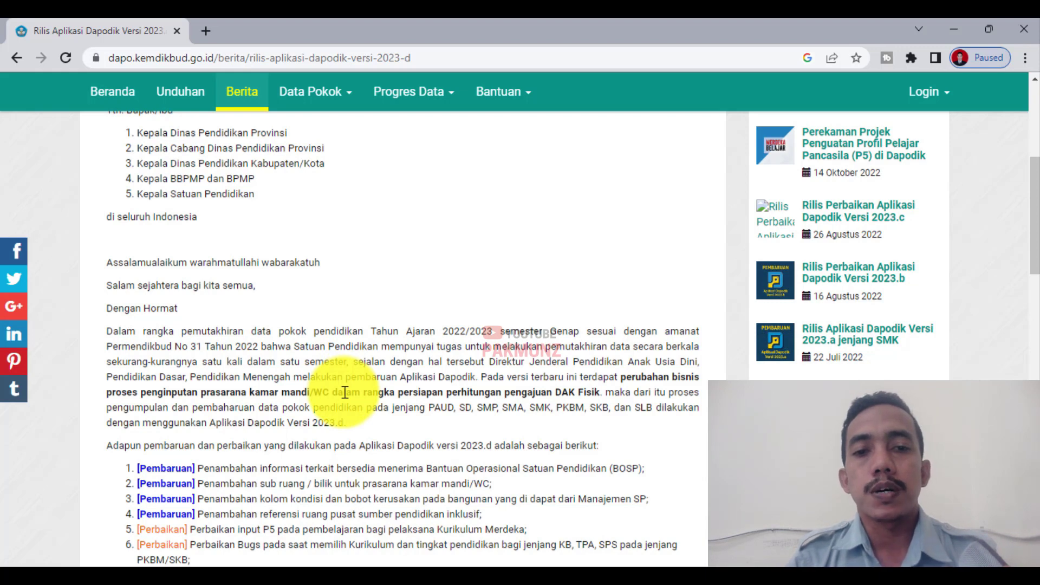
Step: Review the Pembaruan and Perbaikan list and mark the line for schools that already installed an earlier Dapodik 2023 version
{"action": "scroll", "coordinate": [545, 402], "scroll_direction": "down", "scroll_amount": 4}
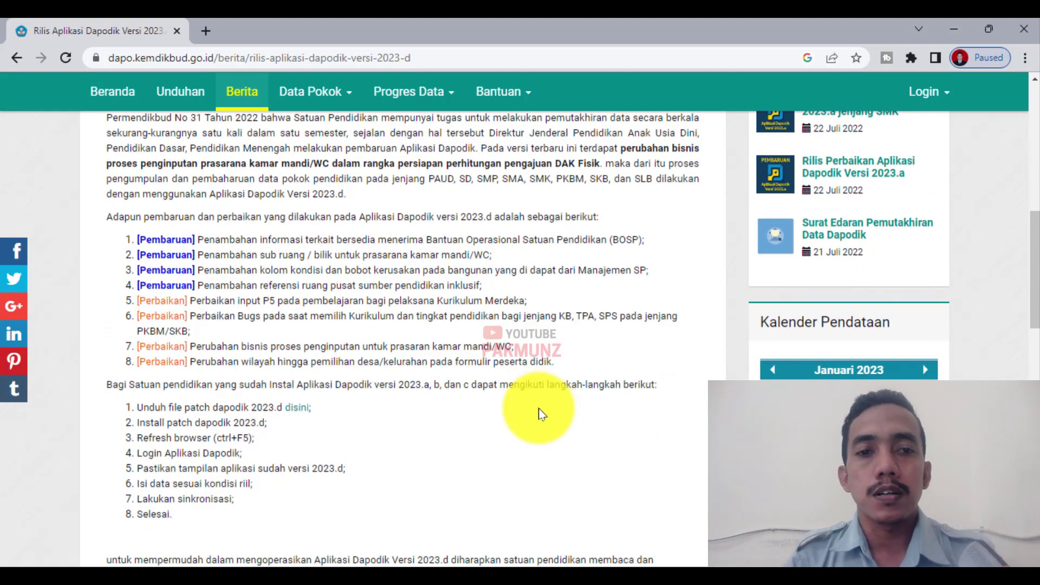
{"action": "scroll", "coordinate": [542, 410], "scroll_direction": "up", "scroll_amount": 1}
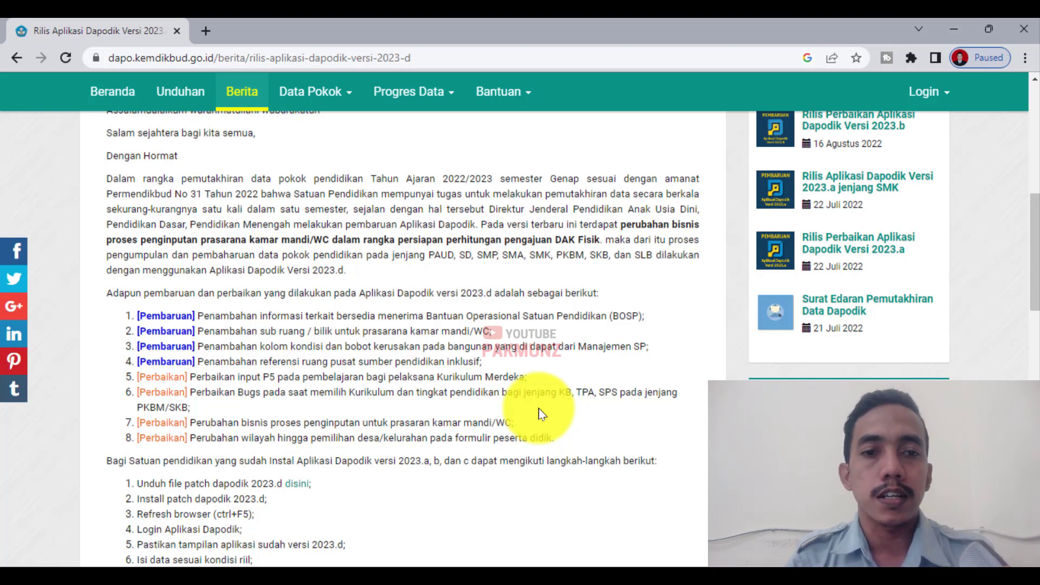
{"action": "scroll", "coordinate": [538, 408], "scroll_direction": "down", "scroll_amount": 1}
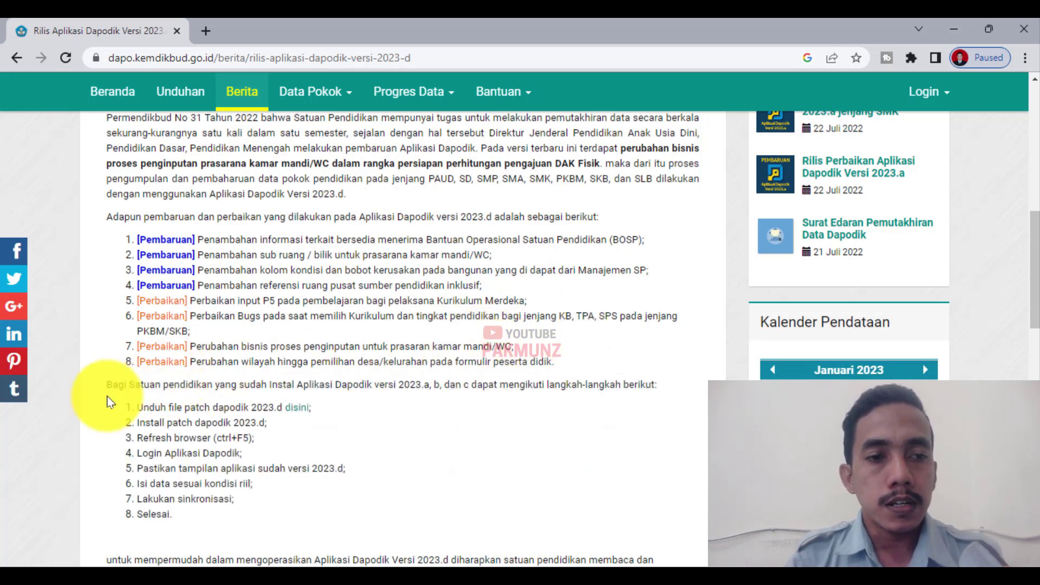
{"action": "left_click_drag", "start_coordinate": [109, 385], "coordinate": [424, 392]}
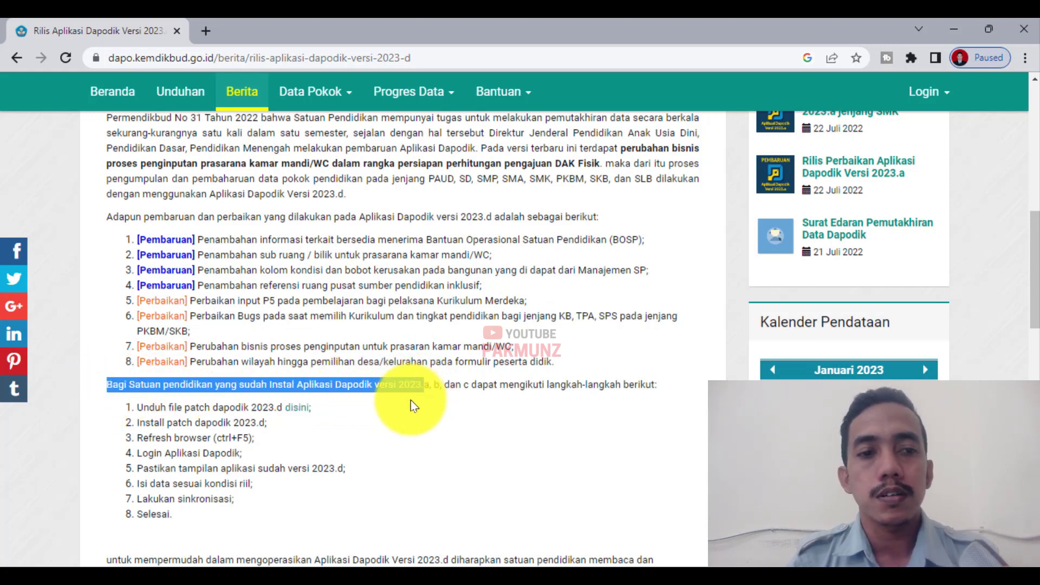
{"action": "left_click", "coordinate": [411, 400]}
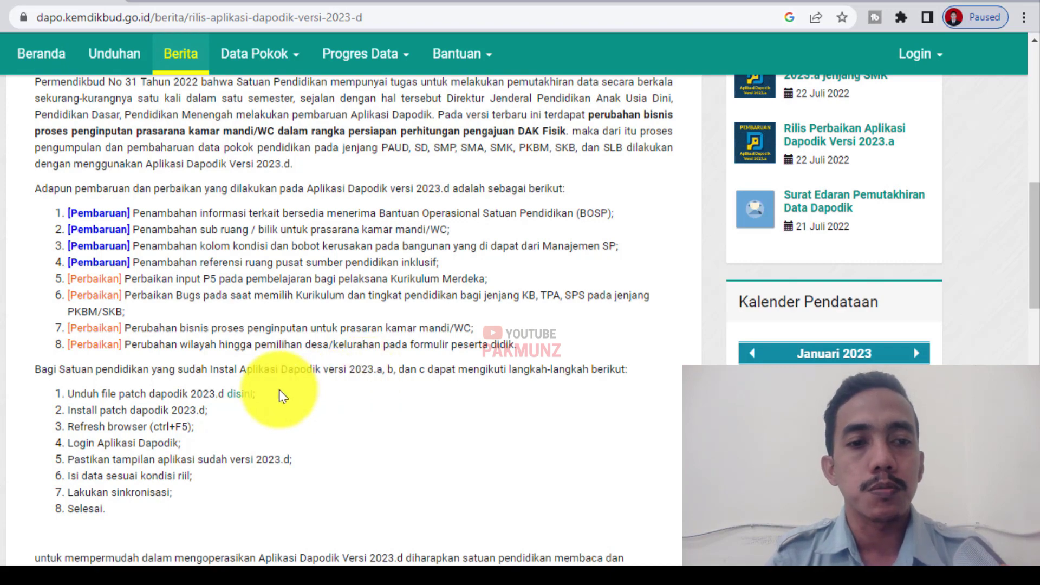
Step: Read the patch installation steps, marking the patch download and browser refresh instructions
{"action": "scroll", "coordinate": [146, 400], "scroll_direction": "down", "scroll_amount": 1}
{"action": "scroll", "coordinate": [146, 401], "scroll_direction": "down", "scroll_amount": 1}
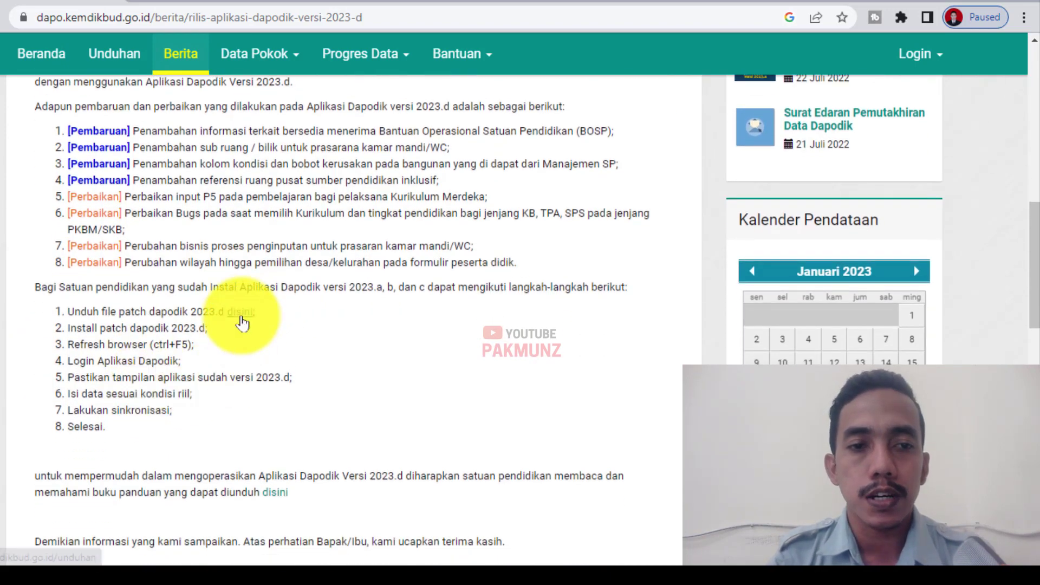
{"action": "left_click_drag", "start_coordinate": [118, 313], "coordinate": [212, 313]}
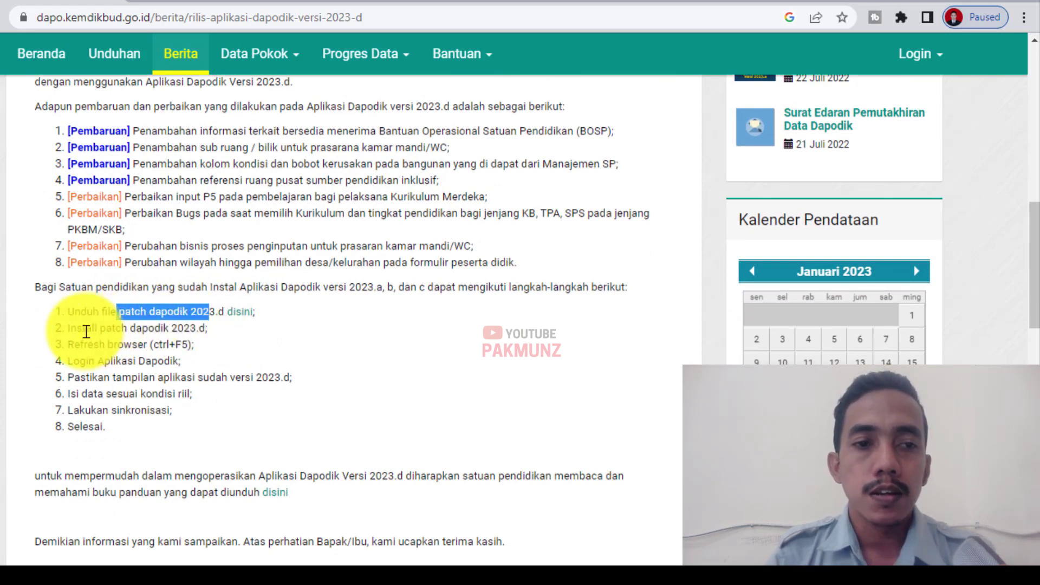
{"action": "left_click_drag", "start_coordinate": [82, 328], "coordinate": [249, 350]}
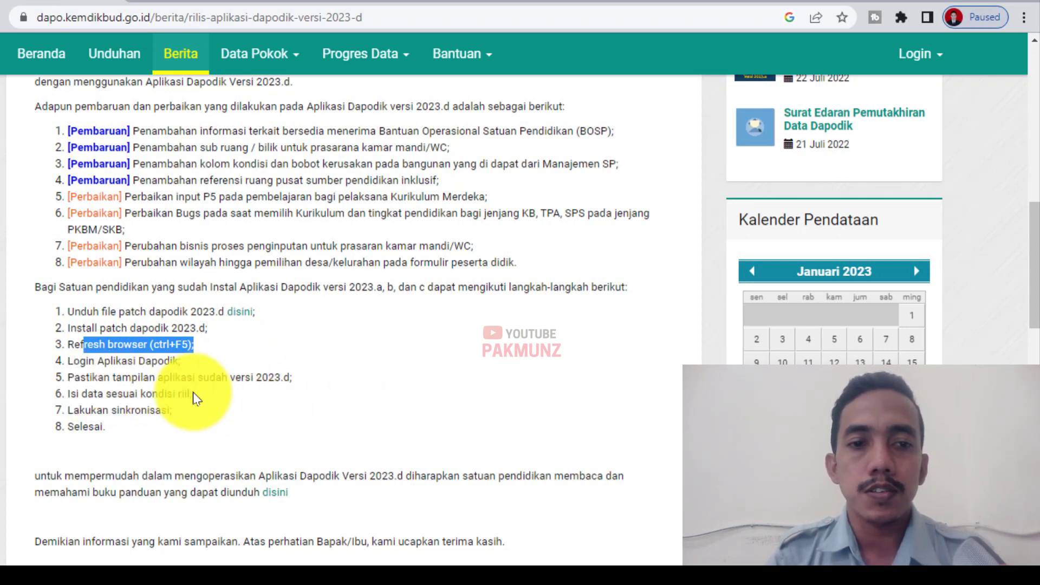
{"action": "left_click", "coordinate": [309, 389]}
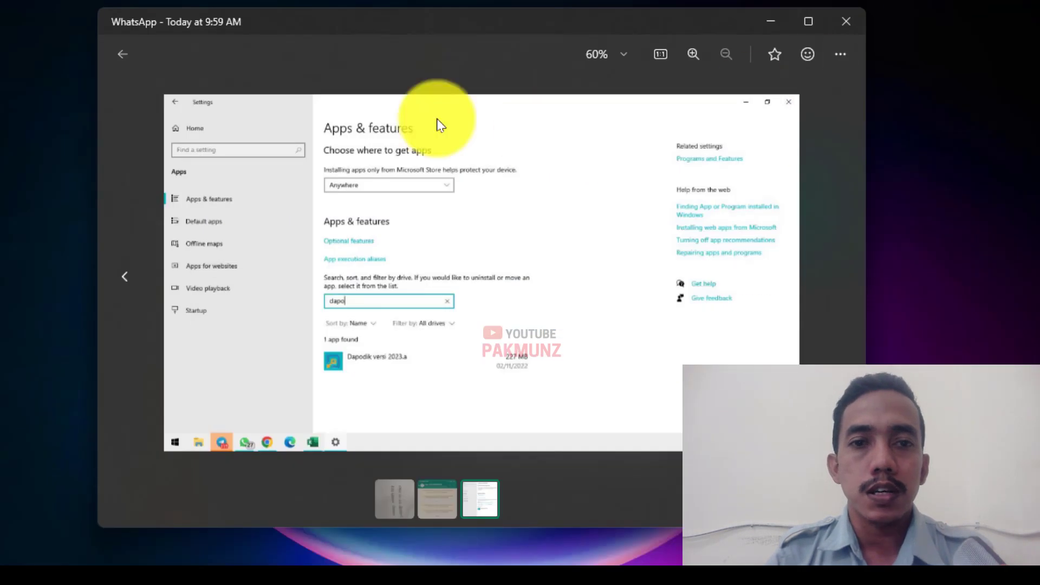
Step: Close the WhatsApp picture, minimize the browser and close WhatsApp to reach the desktop
{"action": "left_click", "coordinate": [857, 20]}
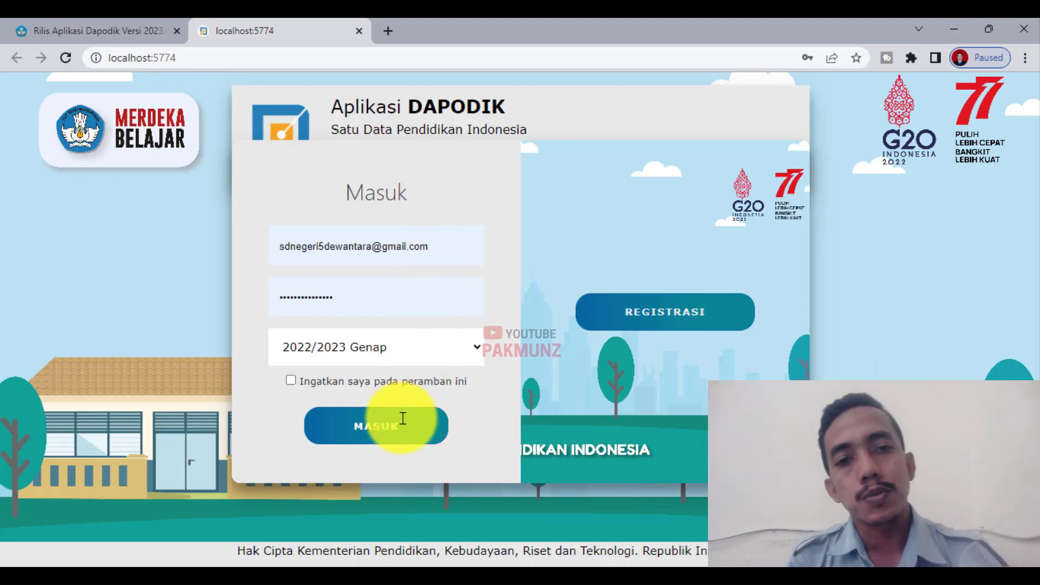
{"action": "left_click", "coordinate": [950, 27]}
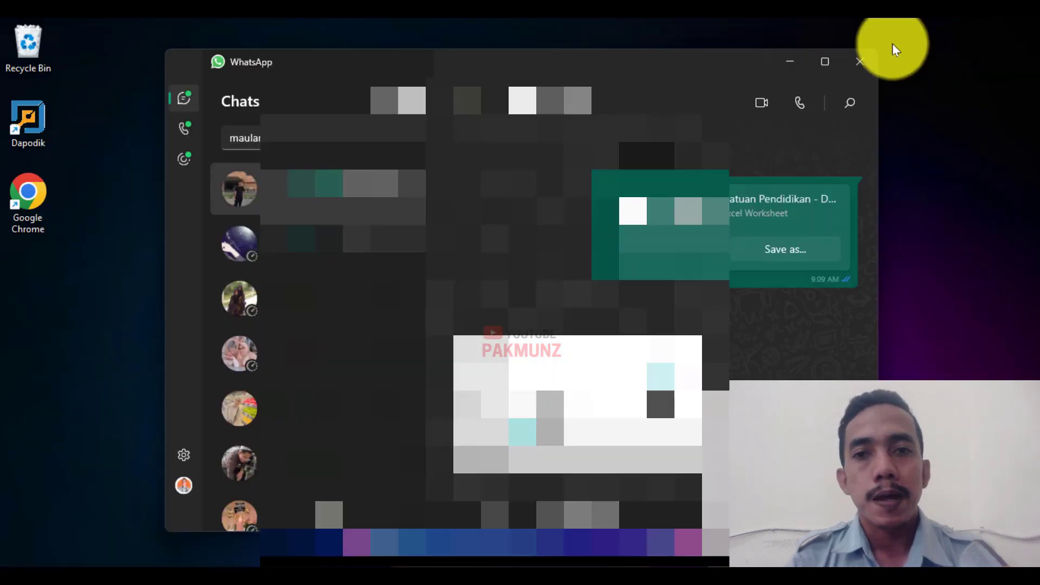
{"action": "left_click", "coordinate": [860, 61]}
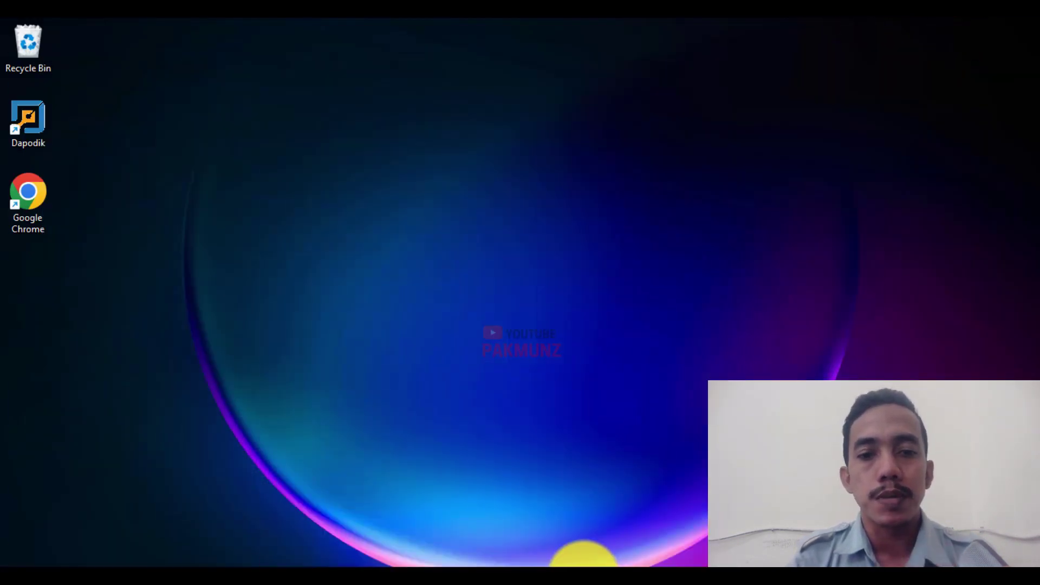
Step: Switch to File Explorer and open the Programs folder inside Downloads
{"action": "left_click", "coordinate": [572, 583]}
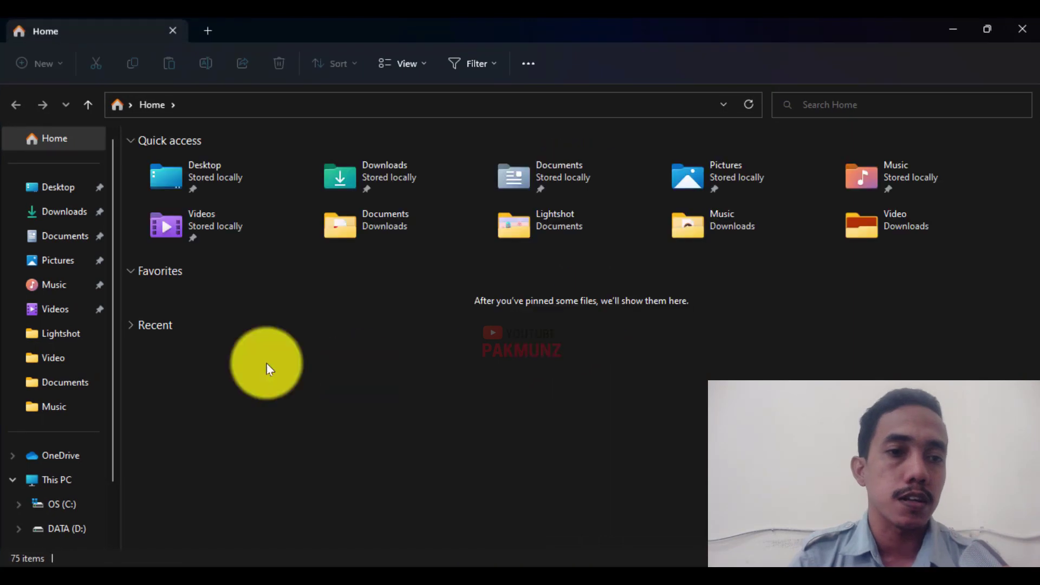
{"action": "left_click", "coordinate": [64, 237]}
{"action": "left_click", "coordinate": [68, 218]}
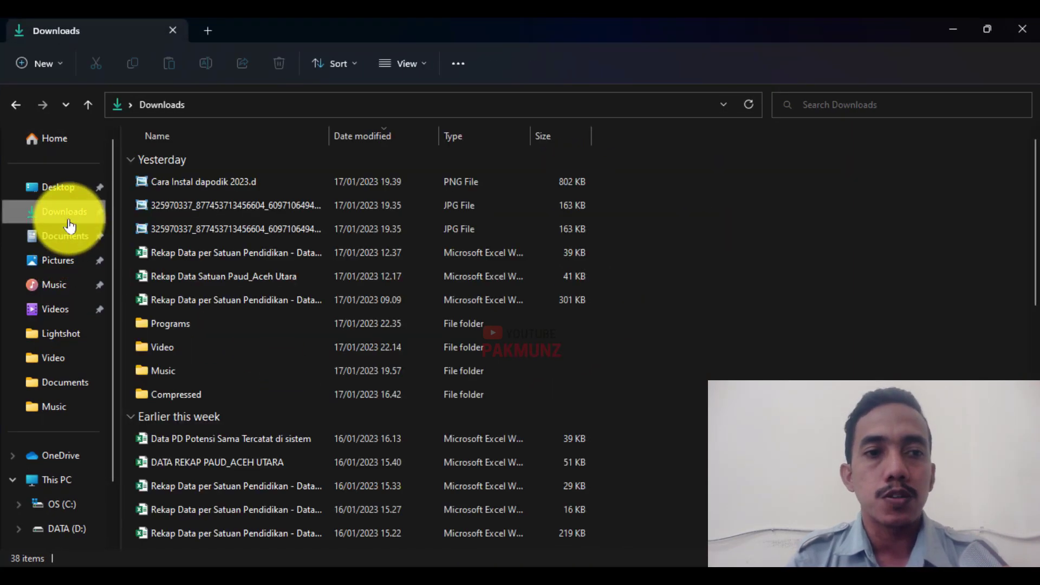
{"action": "double_click", "coordinate": [170, 328]}
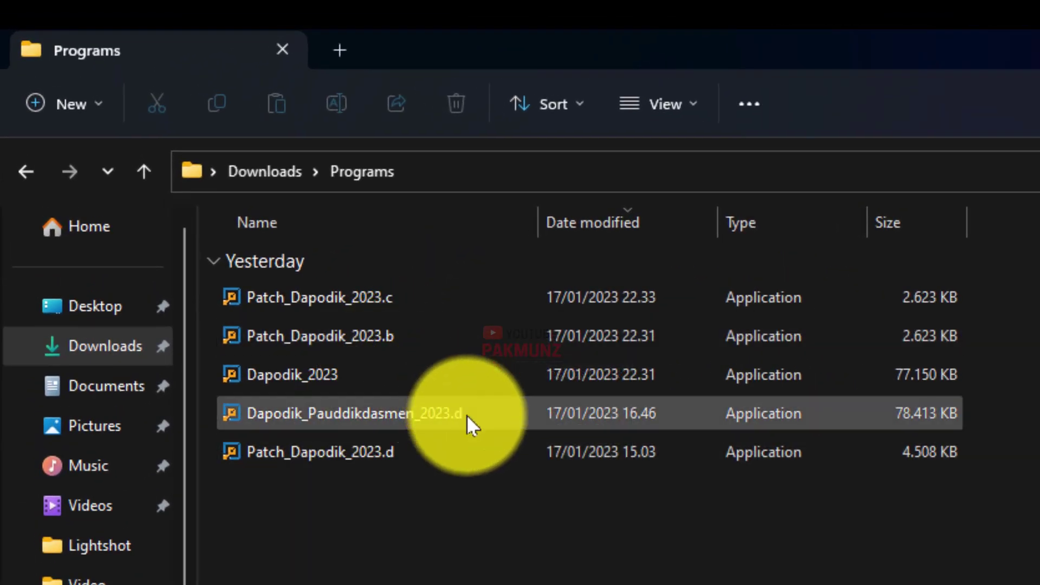
Step: Try to install the patch with Patch_Dapodik_2023.d and switch back to Chrome
{"action": "left_click", "coordinate": [433, 449]}
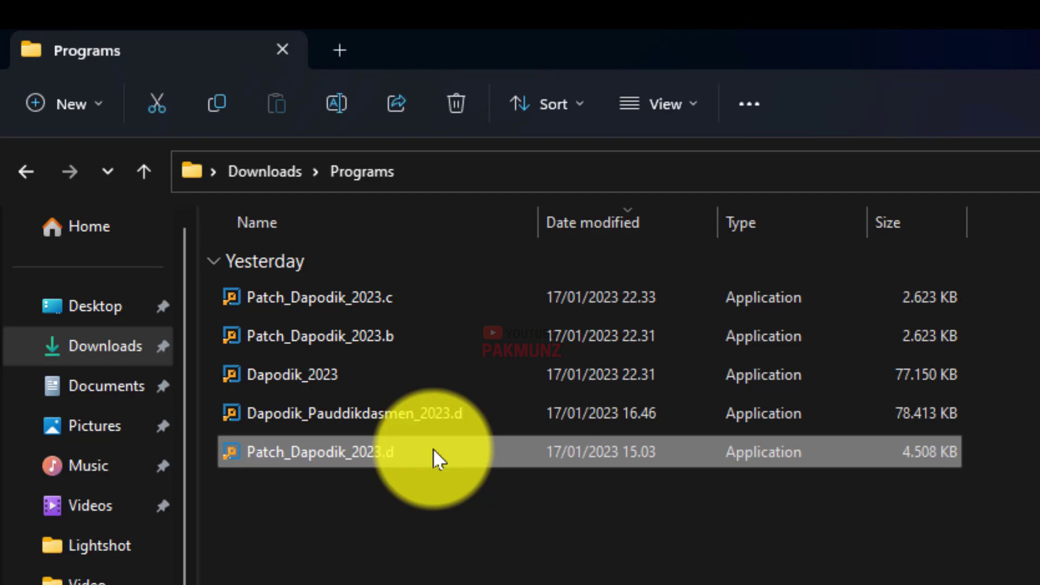
{"action": "double_click", "coordinate": [433, 450]}
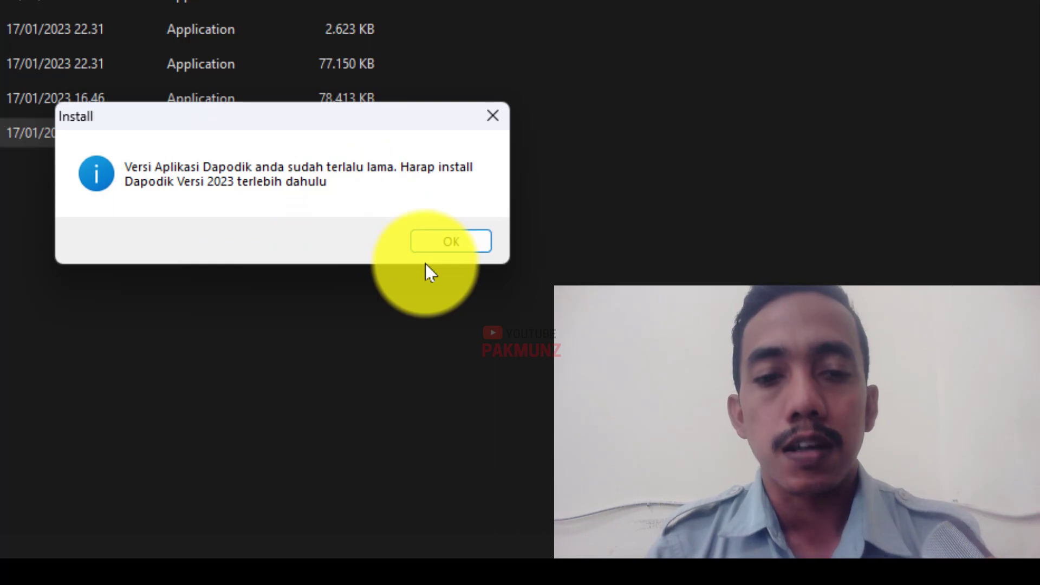
{"action": "left_click", "coordinate": [374, 584]}
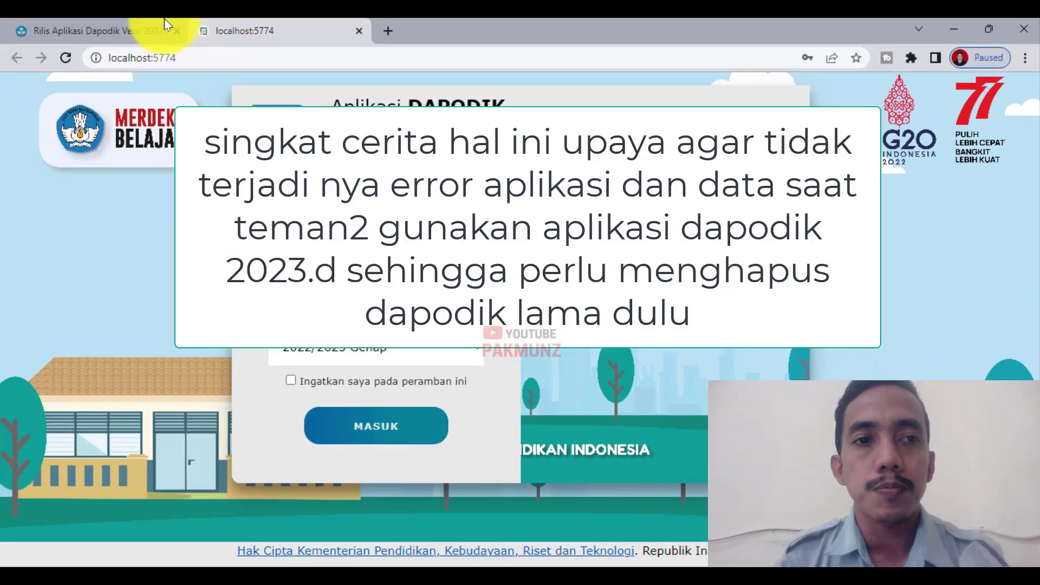
Step: Return to the Dapodik 2023.d release article, open the full Berita list and go to its second page
{"action": "left_click", "coordinate": [140, 30]}
{"action": "scroll", "coordinate": [519, 382], "scroll_direction": "up", "scroll_amount": 10}
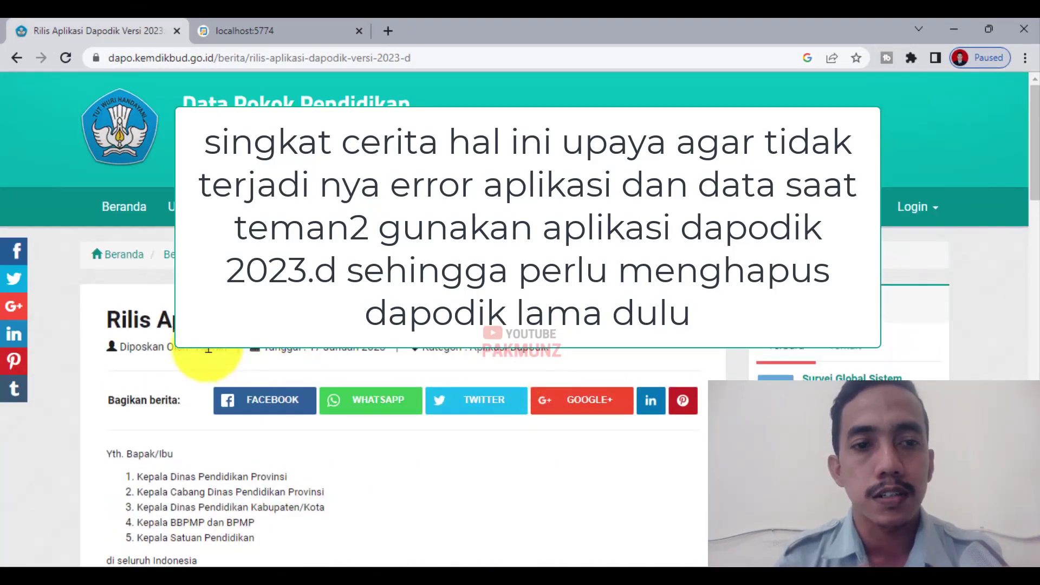
{"action": "left_click", "coordinate": [178, 254]}
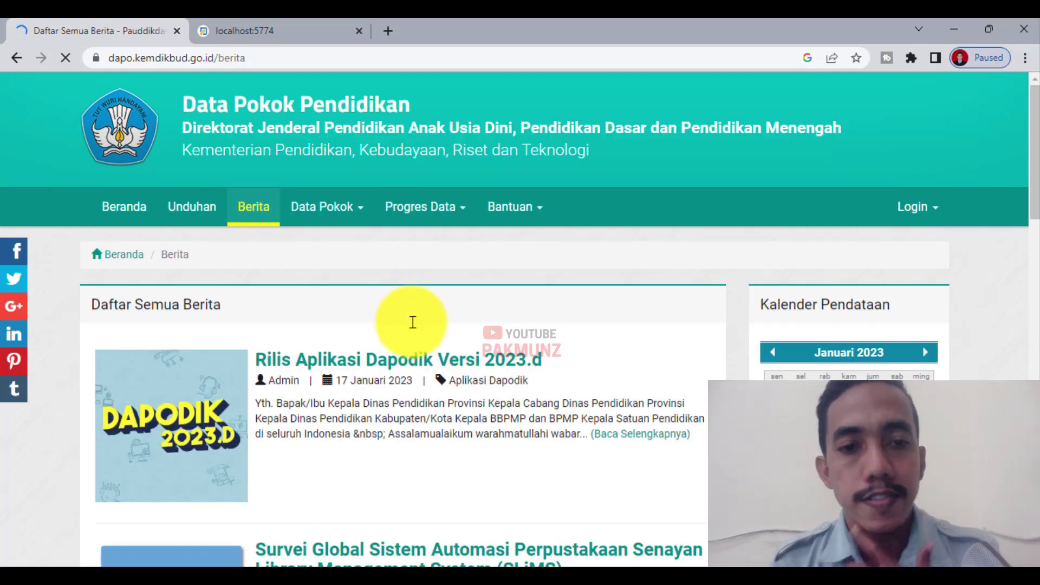
{"action": "scroll", "coordinate": [412, 336], "scroll_direction": "down", "scroll_amount": 15}
{"action": "scroll", "coordinate": [391, 350], "scroll_direction": "down", "scroll_amount": 4}
{"action": "scroll", "coordinate": [233, 382], "scroll_direction": "up", "scroll_amount": 5}
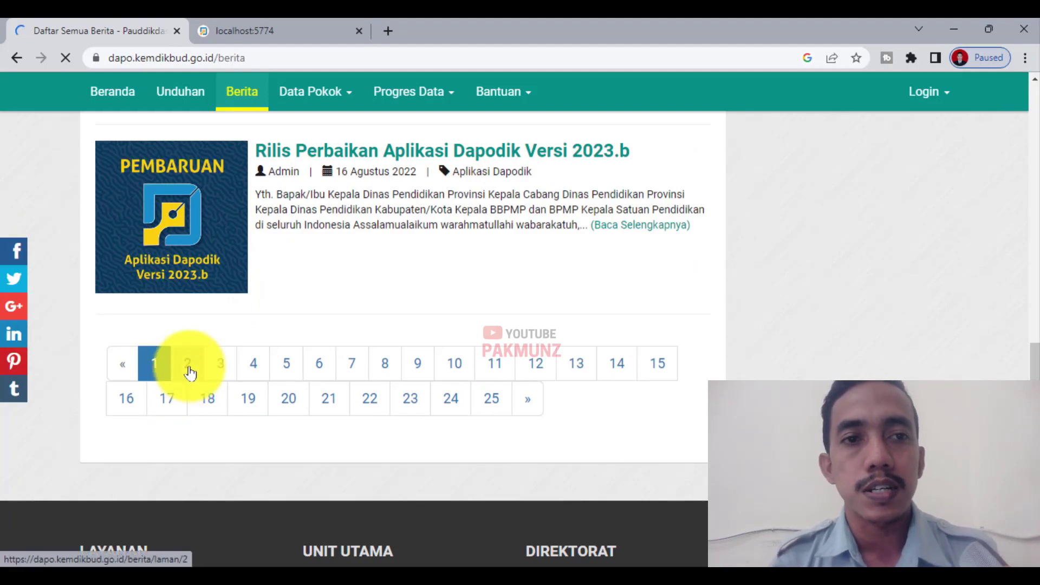
{"action": "left_click", "coordinate": [190, 373]}
Step: Find the Rilis Aplikasi Dapodik Versi 2023 entry in the news list and mark its publication date
{"action": "scroll", "coordinate": [563, 388], "scroll_direction": "down", "scroll_amount": 3}
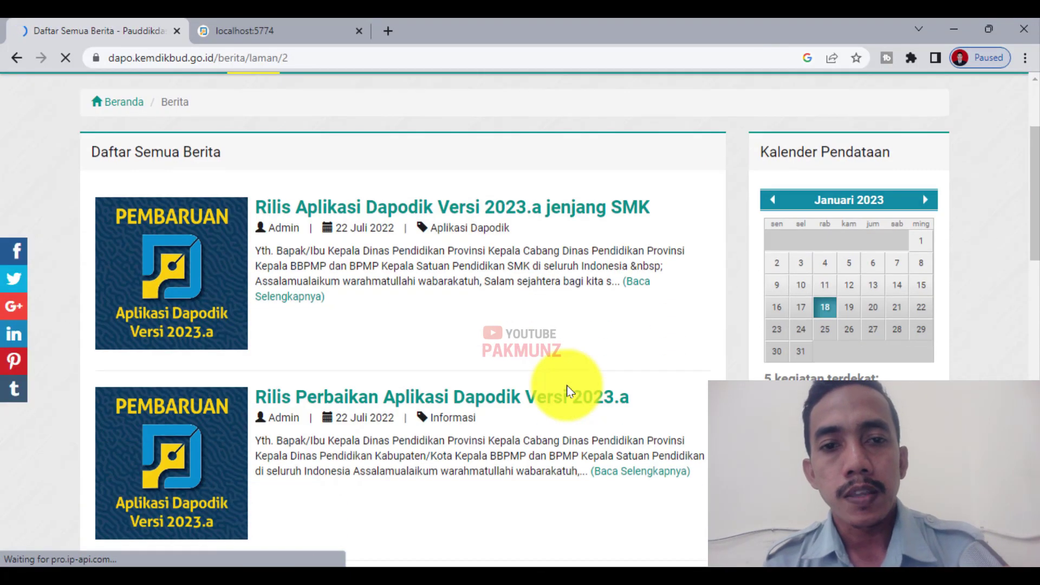
{"action": "scroll", "coordinate": [566, 390], "scroll_direction": "down", "scroll_amount": 8}
{"action": "scroll", "coordinate": [566, 390], "scroll_direction": "up", "scroll_amount": 6}
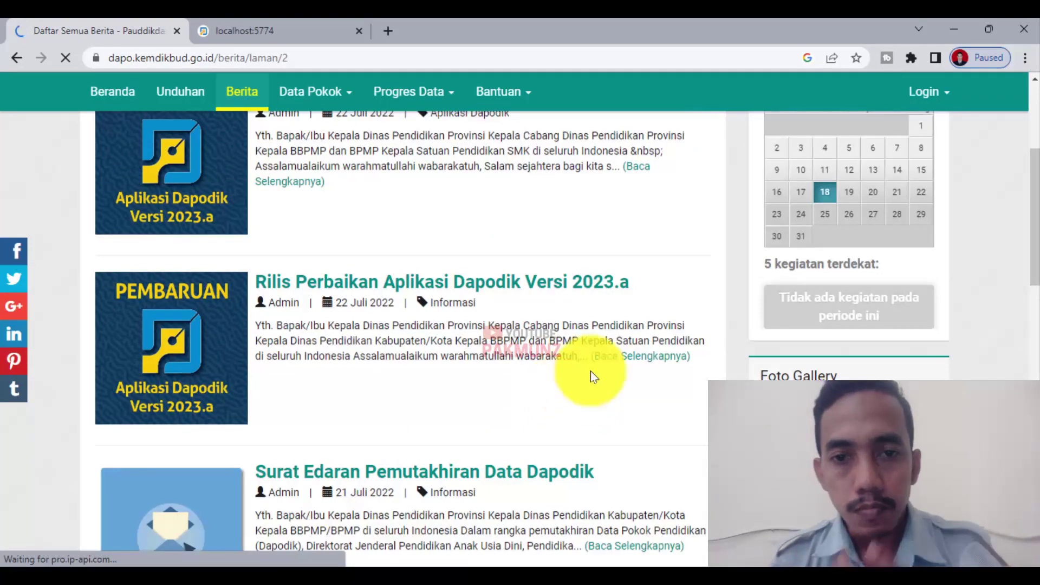
{"action": "scroll", "coordinate": [623, 361], "scroll_direction": "down", "scroll_amount": 7}
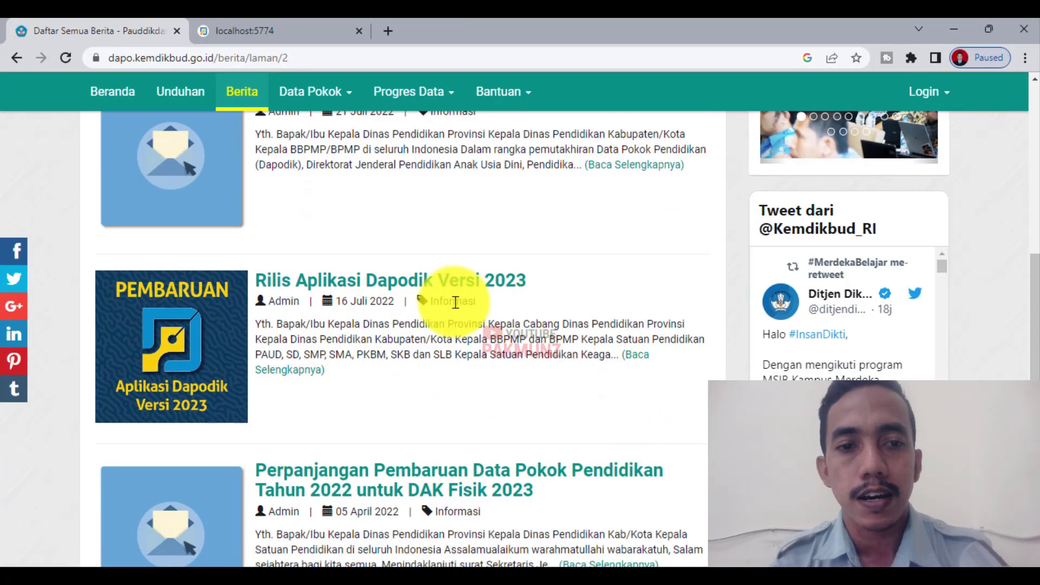
{"action": "left_click_drag", "start_coordinate": [337, 301], "coordinate": [432, 306]}
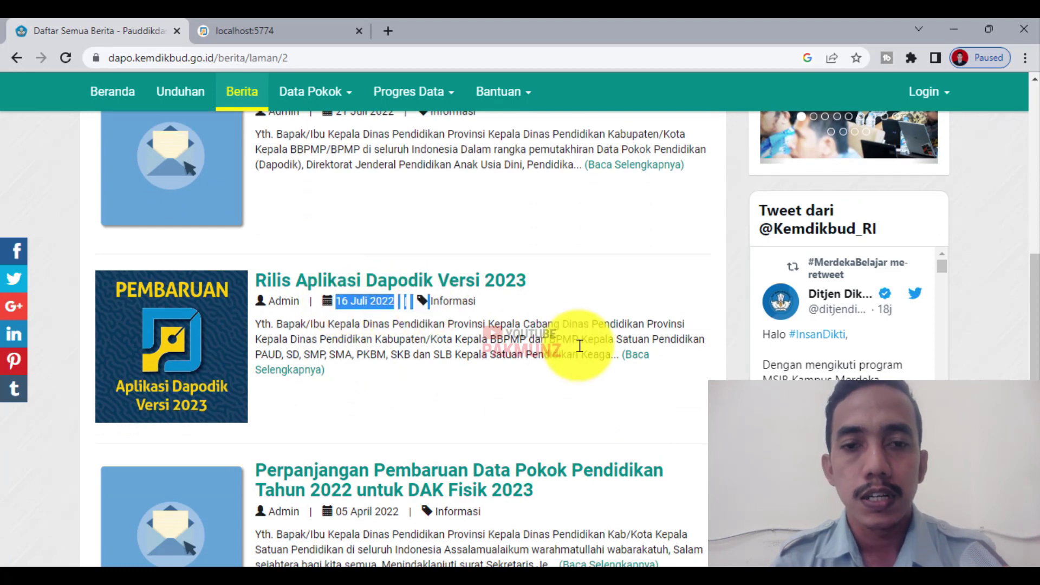
{"action": "left_click", "coordinate": [567, 403]}
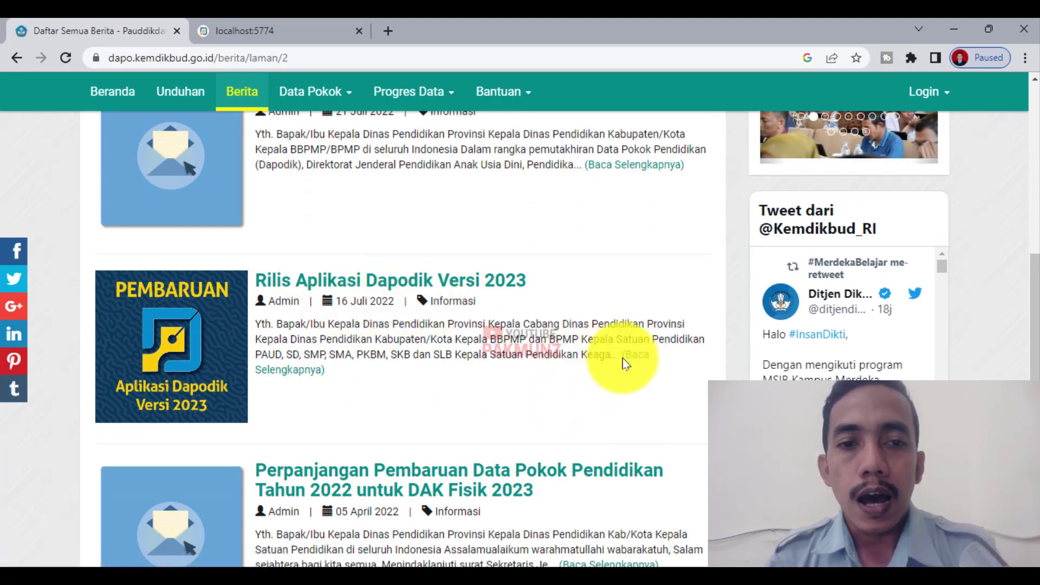
Step: Compare the publication dates of the Dapodik 2023 and 2023.a news entries, marking the date of Rilis Perbaikan Aplikasi Dapodik Versi 2023.a
{"action": "scroll", "coordinate": [506, 404], "scroll_direction": "up", "scroll_amount": 3}
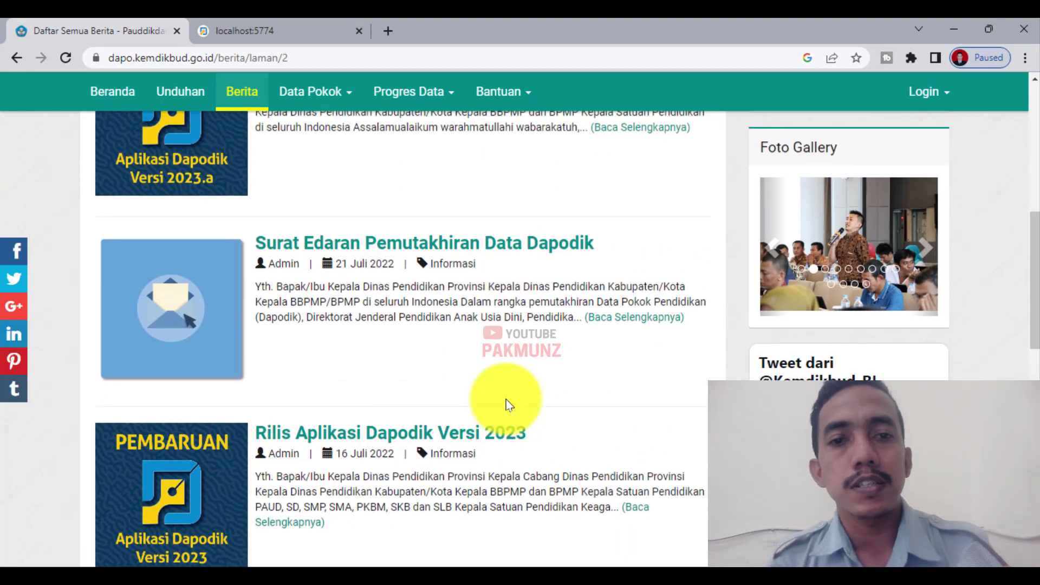
{"action": "scroll", "coordinate": [506, 399], "scroll_direction": "up", "scroll_amount": 4}
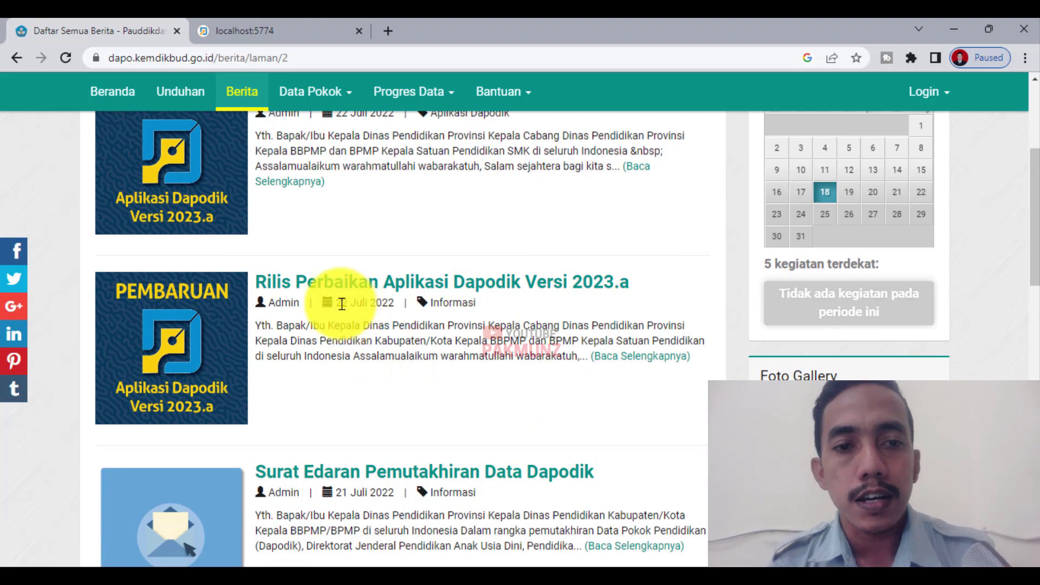
{"action": "scroll", "coordinate": [383, 313], "scroll_direction": "down", "scroll_amount": 4}
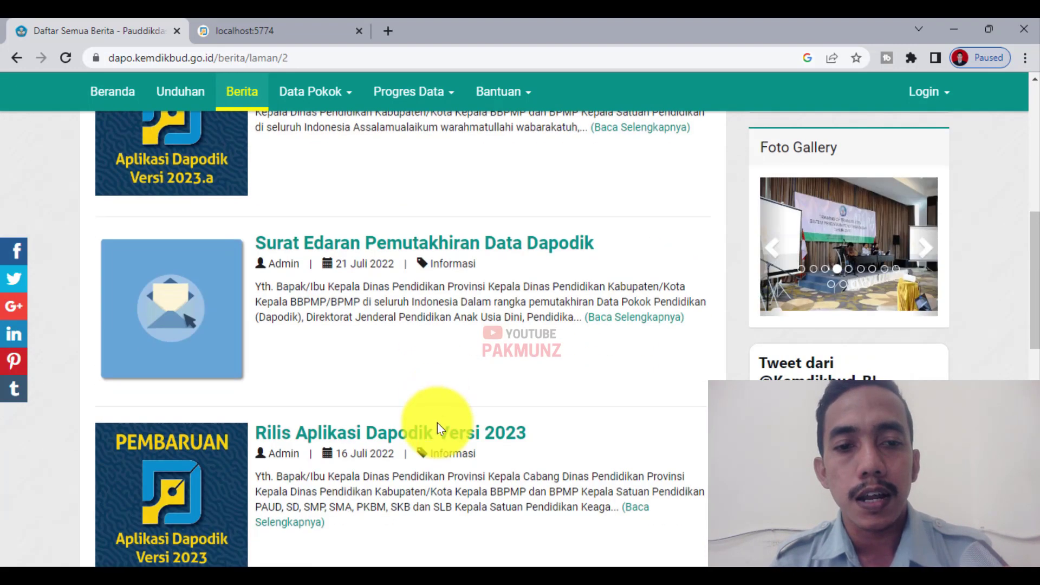
{"action": "scroll", "coordinate": [431, 434], "scroll_direction": "up", "scroll_amount": 4}
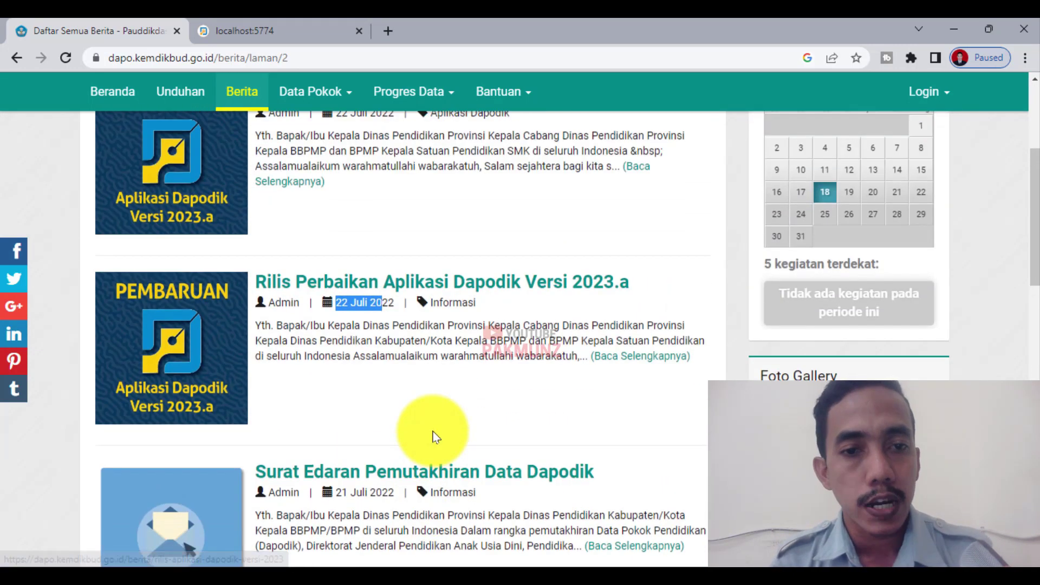
{"action": "left_click", "coordinate": [469, 413]}
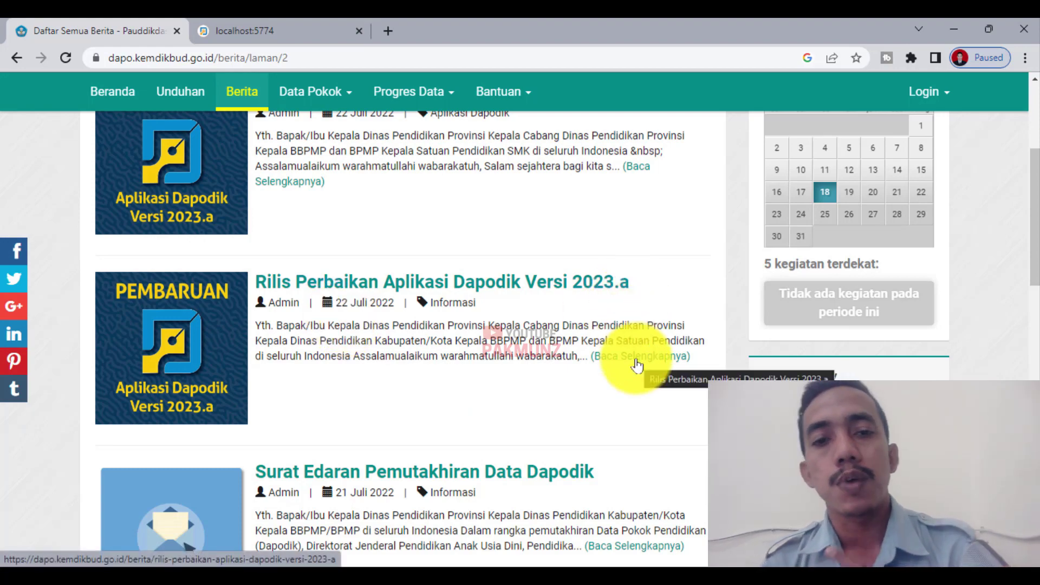
{"action": "scroll", "coordinate": [624, 418], "scroll_direction": "down", "scroll_amount": 5}
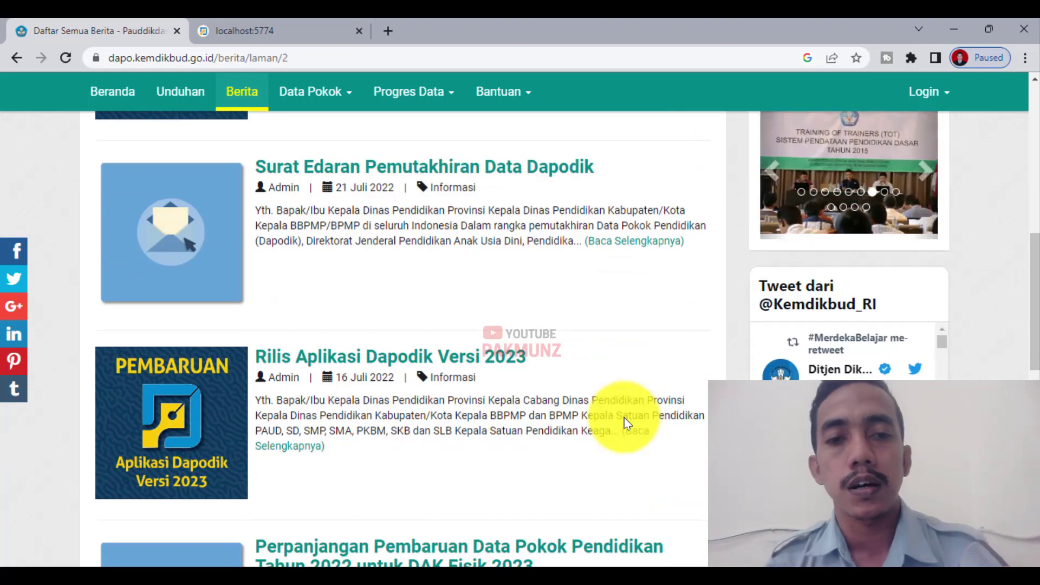
{"action": "scroll", "coordinate": [596, 449], "scroll_direction": "up", "scroll_amount": 4}
{"action": "scroll", "coordinate": [569, 456], "scroll_direction": "down", "scroll_amount": 5}
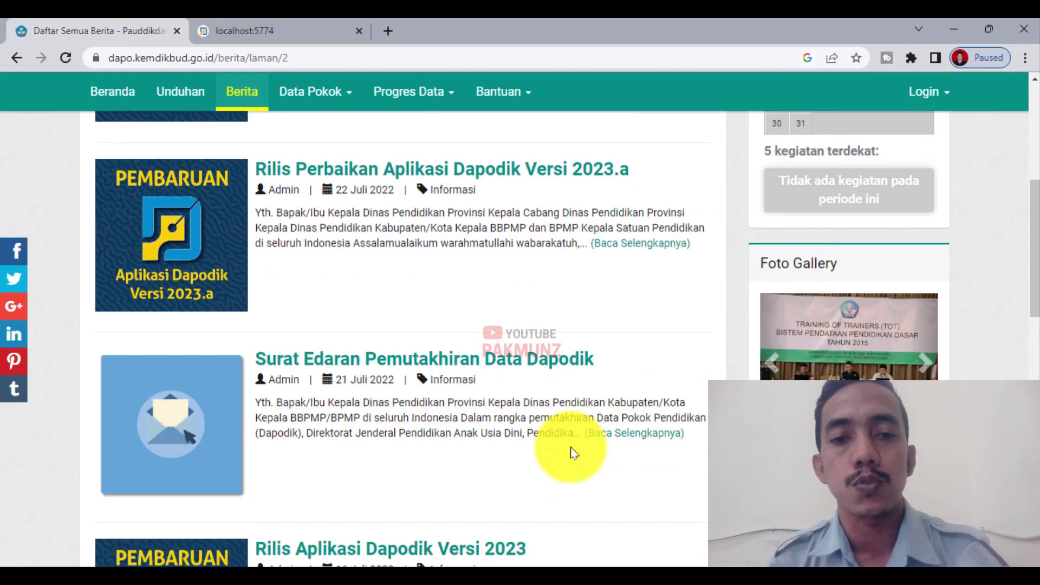
{"action": "scroll", "coordinate": [575, 453], "scroll_direction": "up", "scroll_amount": 6}
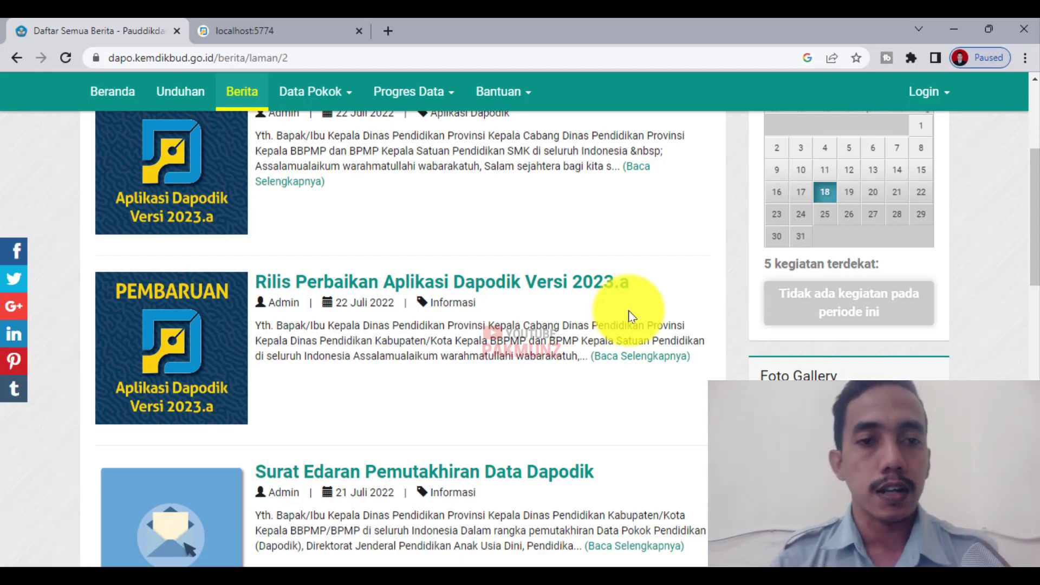
{"action": "scroll", "coordinate": [609, 363], "scroll_direction": "down", "scroll_amount": 1}
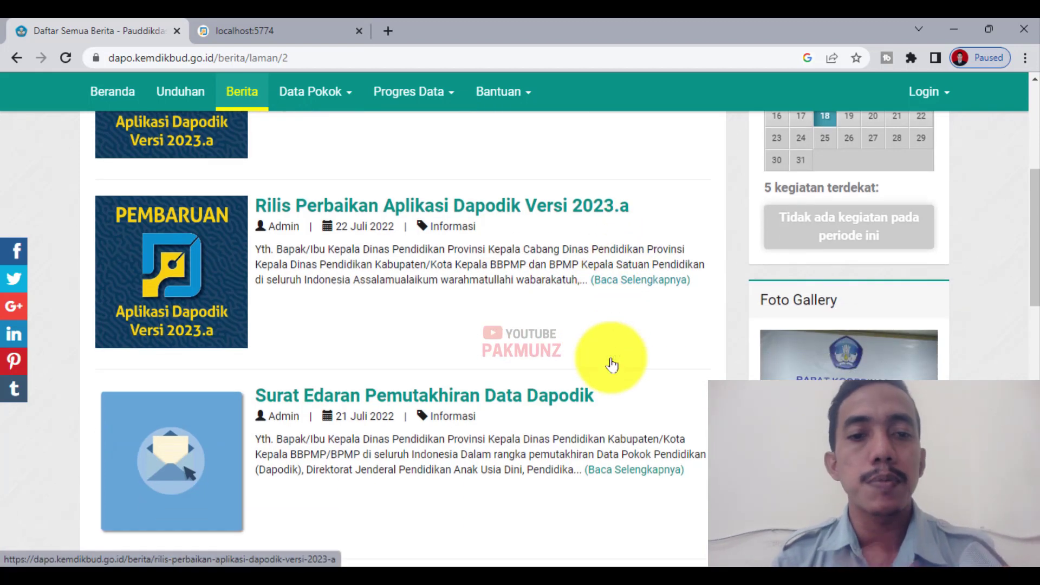
Step: Open the Rilis Perbaikan Aplikasi Dapodik Versi 2023.a article and read its update steps, marking the settings menu instruction
{"action": "left_click", "coordinate": [613, 275]}
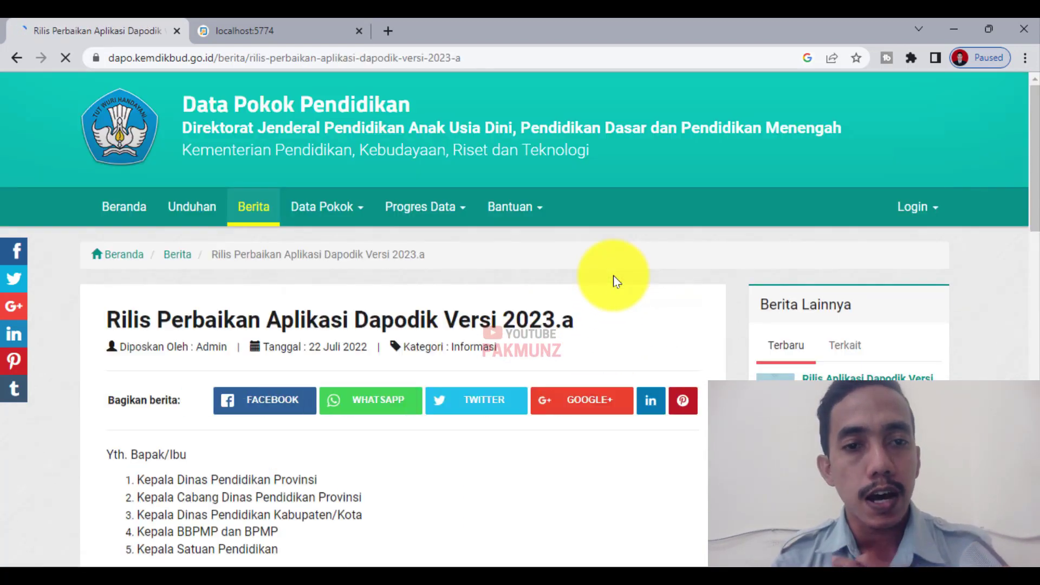
{"action": "scroll", "coordinate": [606, 308], "scroll_direction": "down", "scroll_amount": 10}
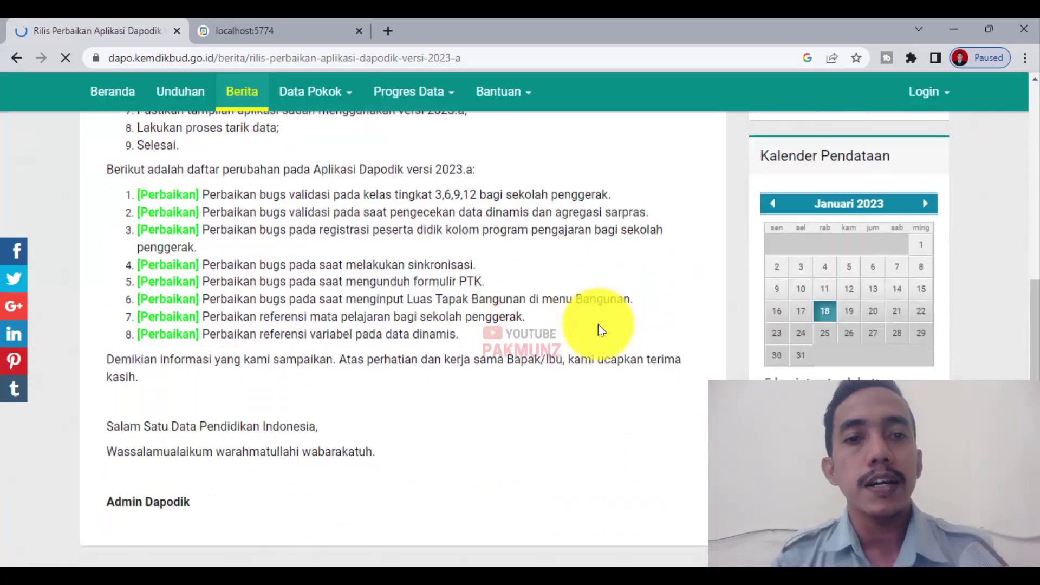
{"action": "scroll", "coordinate": [598, 324], "scroll_direction": "up", "scroll_amount": 3}
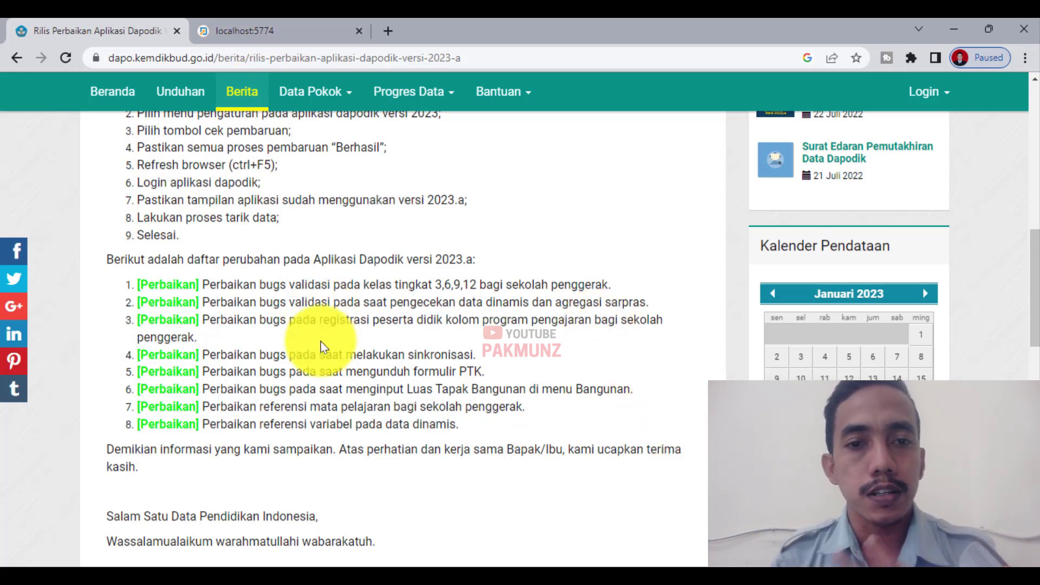
{"action": "scroll", "coordinate": [320, 341], "scroll_direction": "up", "scroll_amount": 2}
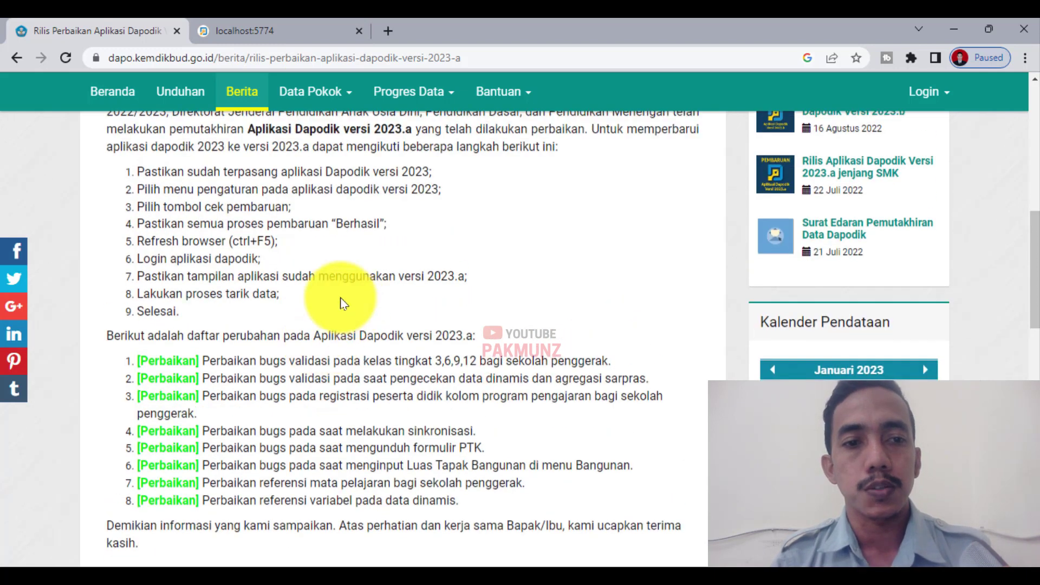
{"action": "scroll", "coordinate": [340, 297], "scroll_direction": "up", "scroll_amount": 2}
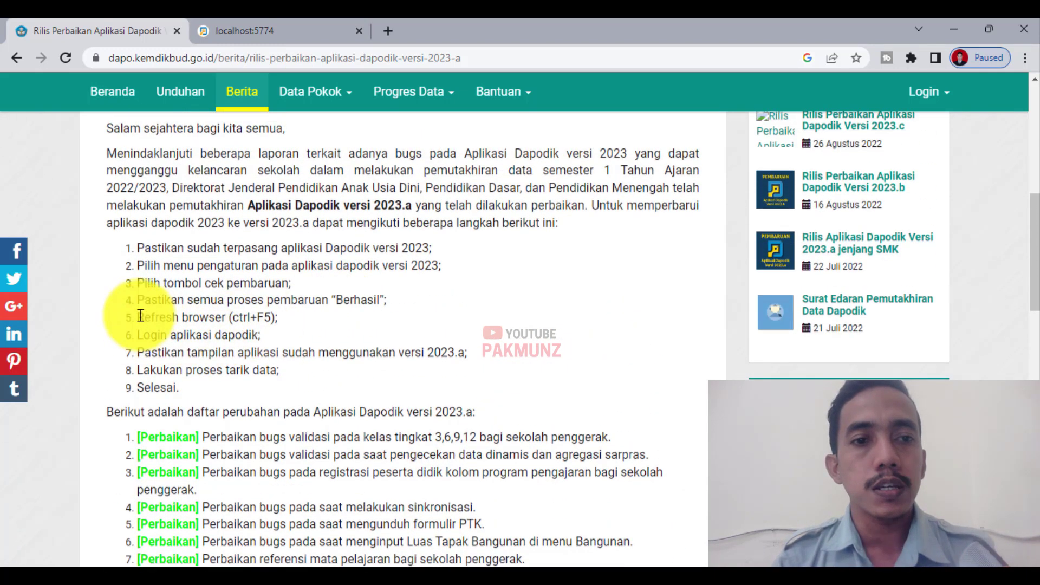
{"action": "left_click_drag", "start_coordinate": [164, 266], "coordinate": [323, 266]}
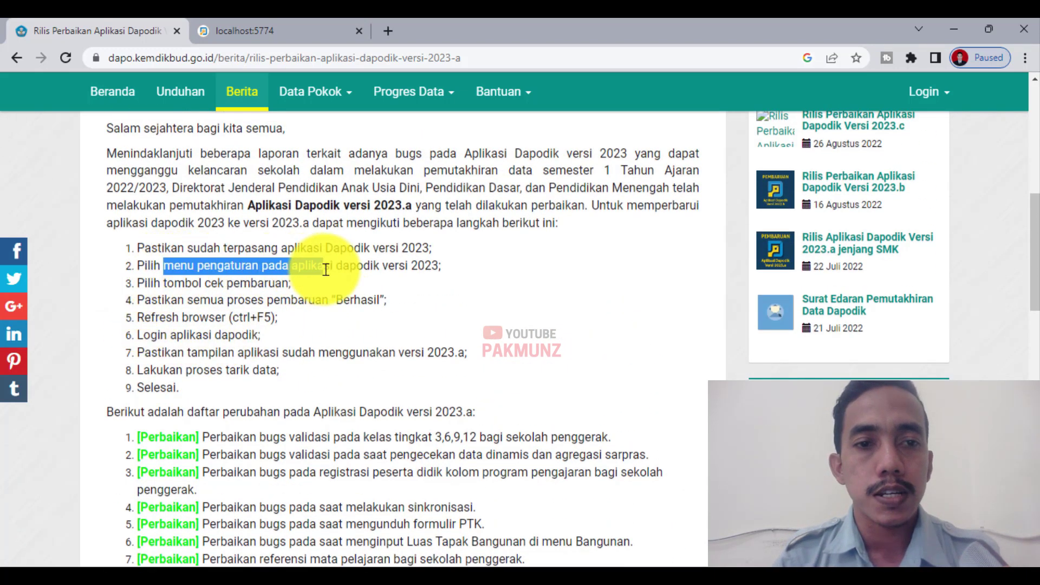
Step: Switch to the local Dapodik page, log in with the saved account and choose the Operator Sekolah role
{"action": "left_click", "coordinate": [252, 24]}
{"action": "left_click", "coordinate": [397, 428]}
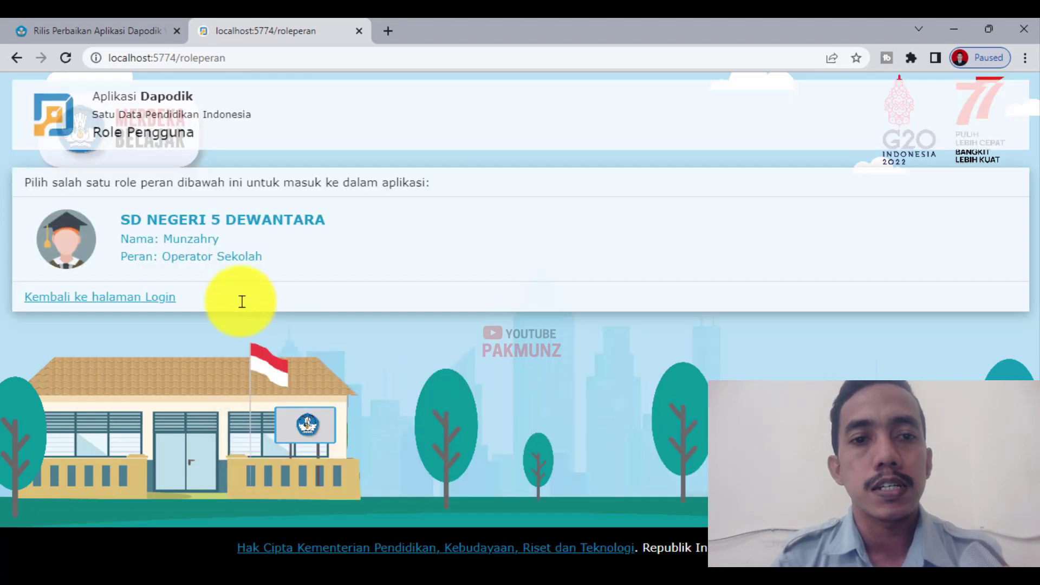
{"action": "left_click", "coordinate": [209, 249]}
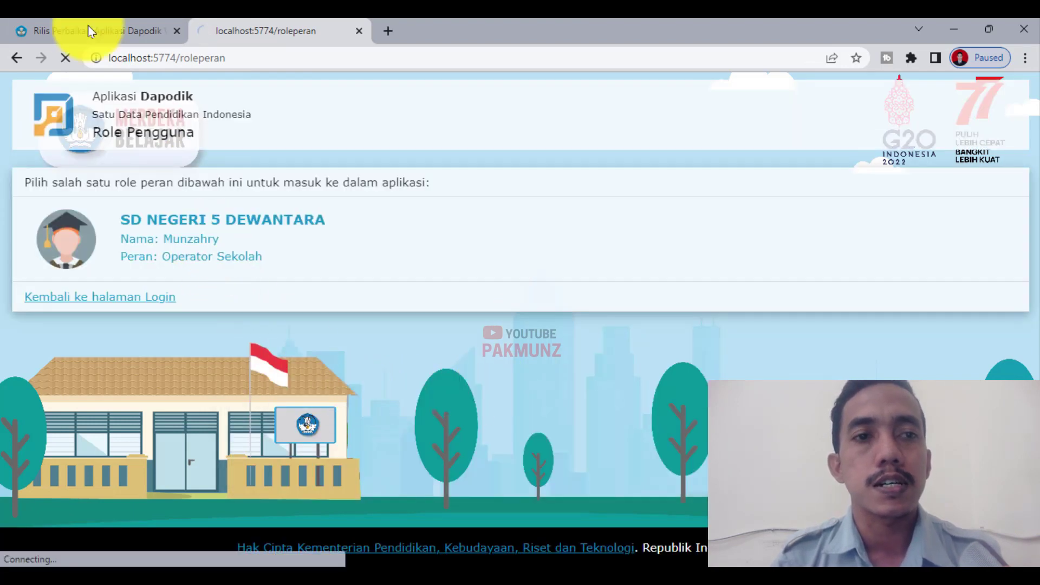
Step: Mark the settings menu instruction in the 2023.a article again and return to the Dapodik application
{"action": "left_click", "coordinate": [88, 31]}
{"action": "left_click_drag", "start_coordinate": [163, 266], "coordinate": [324, 265]}
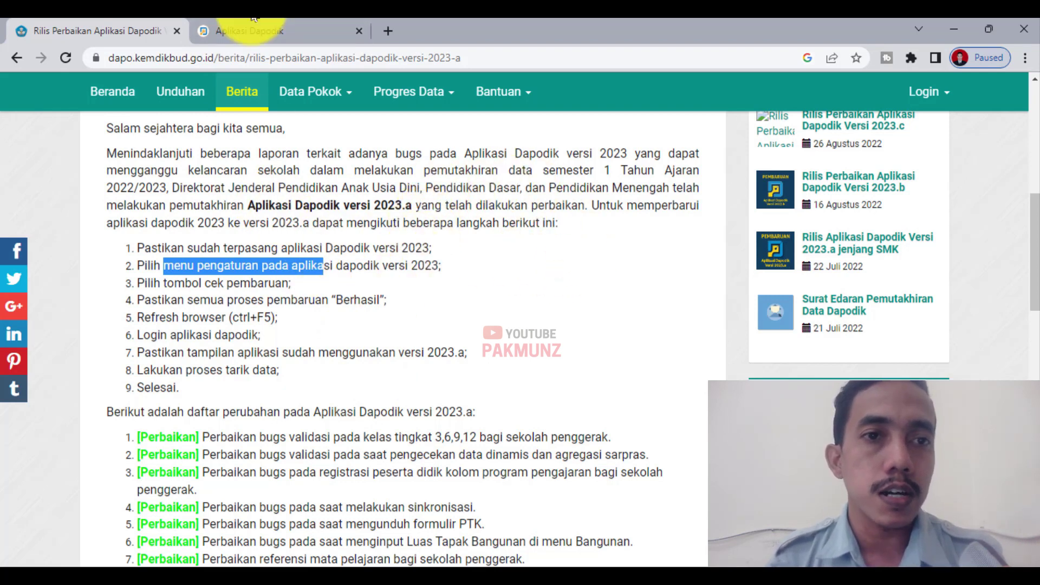
{"action": "left_click", "coordinate": [269, 27]}
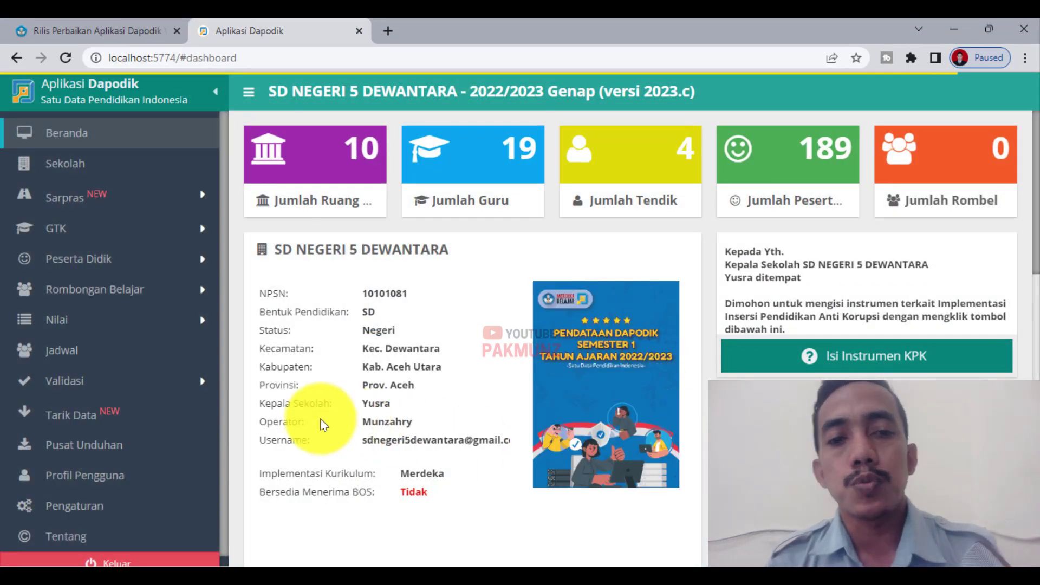
Step: Try to check for application updates from Dapodik's Pengaturan page and dismiss the version 2023.c welcome notes
{"action": "left_click", "coordinate": [93, 501]}
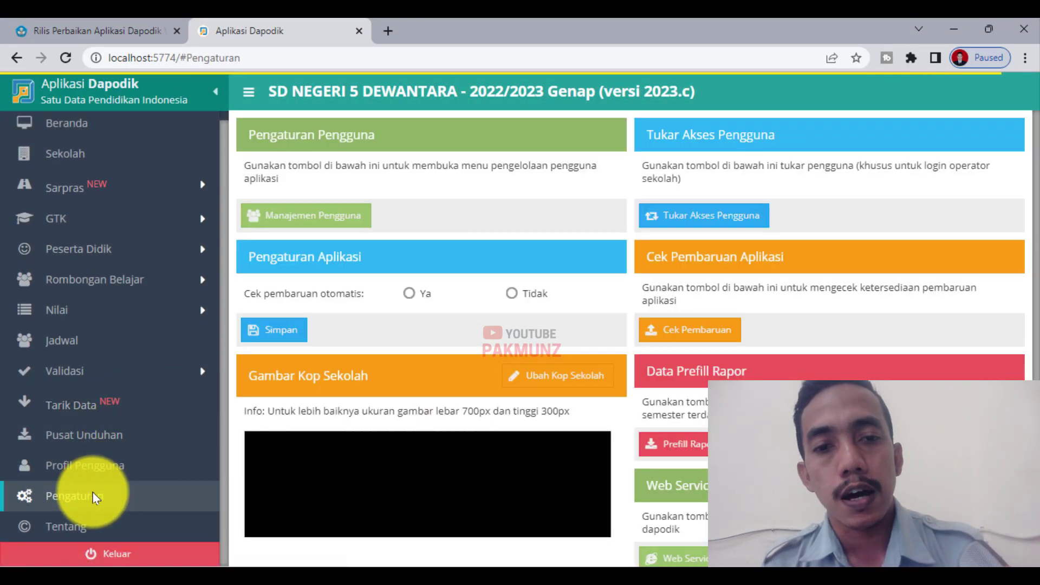
{"action": "left_click", "coordinate": [733, 334]}
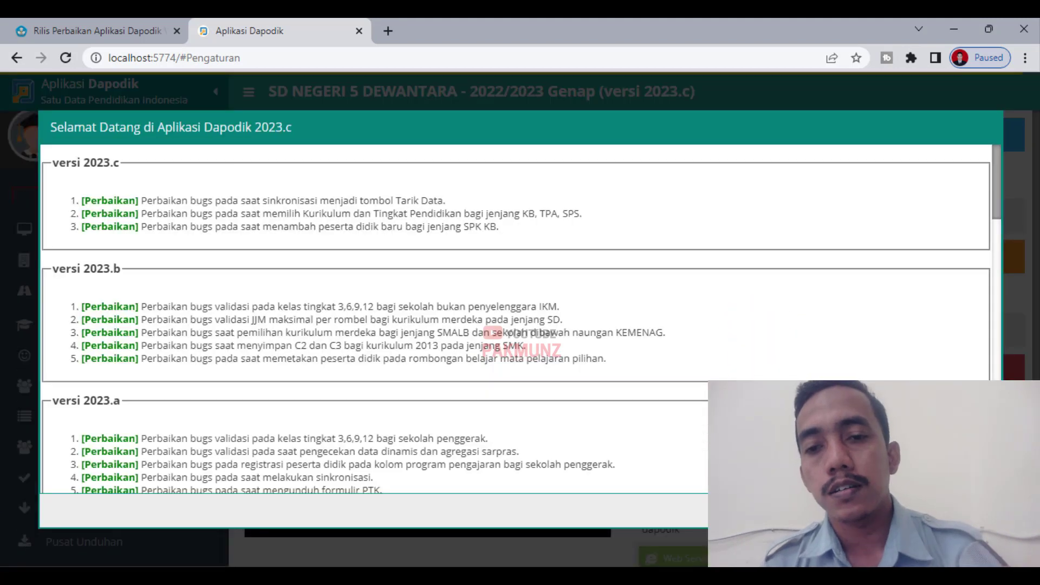
{"action": "left_click", "coordinate": [965, 510]}
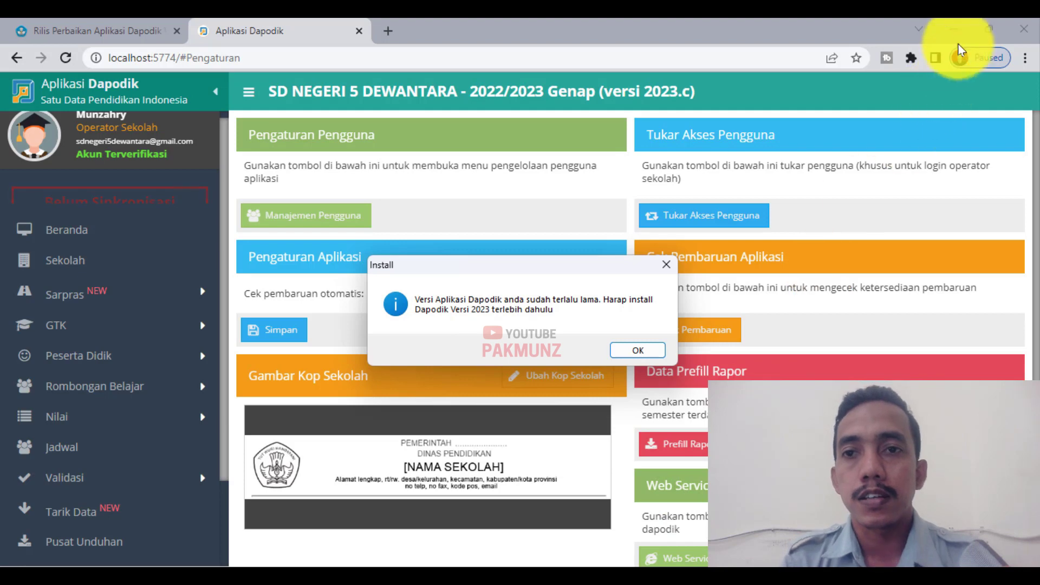
Step: Minimize the browser and open the Apps page of Windows Settings
{"action": "left_click", "coordinate": [953, 30]}
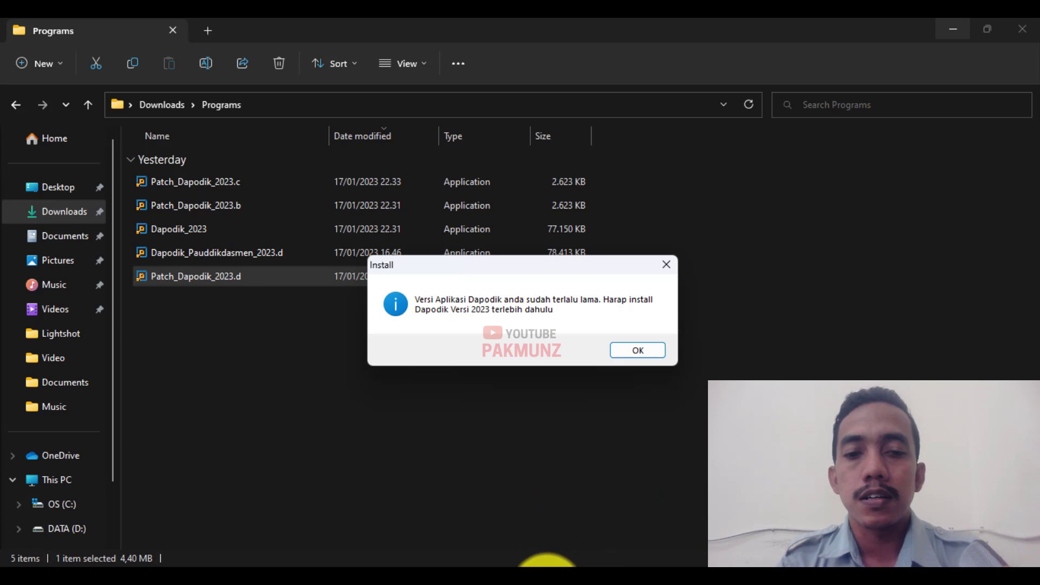
{"action": "mouse_move", "coordinate": [548, 566]}
{"action": "left_click", "coordinate": [406, 565]}
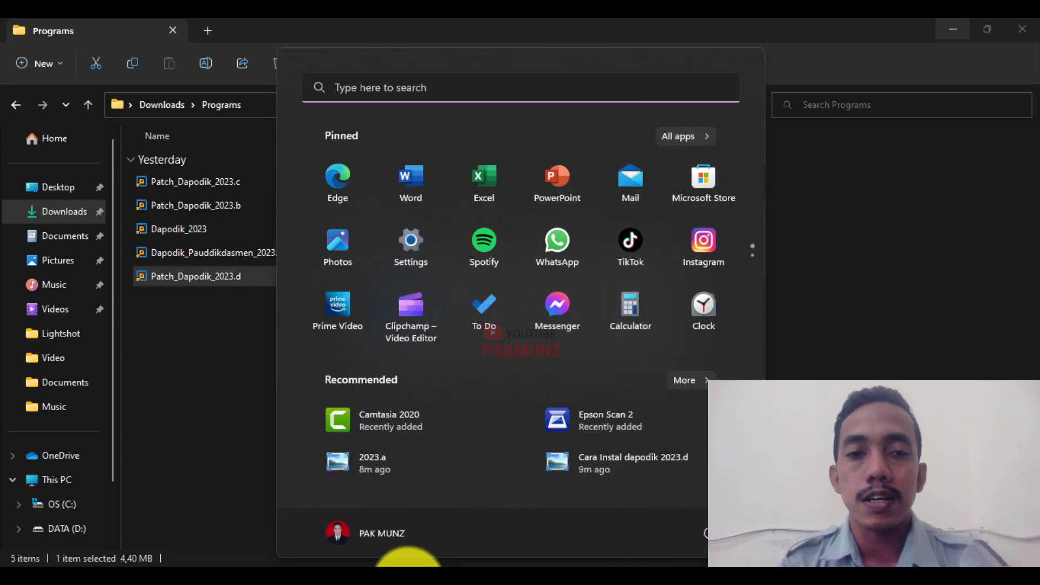
{"action": "left_click", "coordinate": [414, 257]}
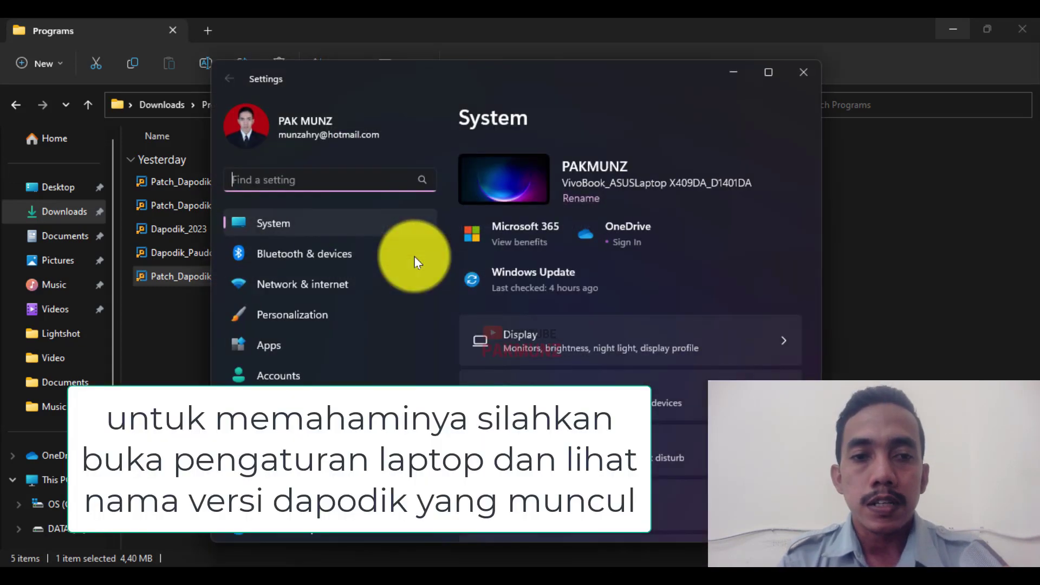
{"action": "left_click", "coordinate": [310, 354]}
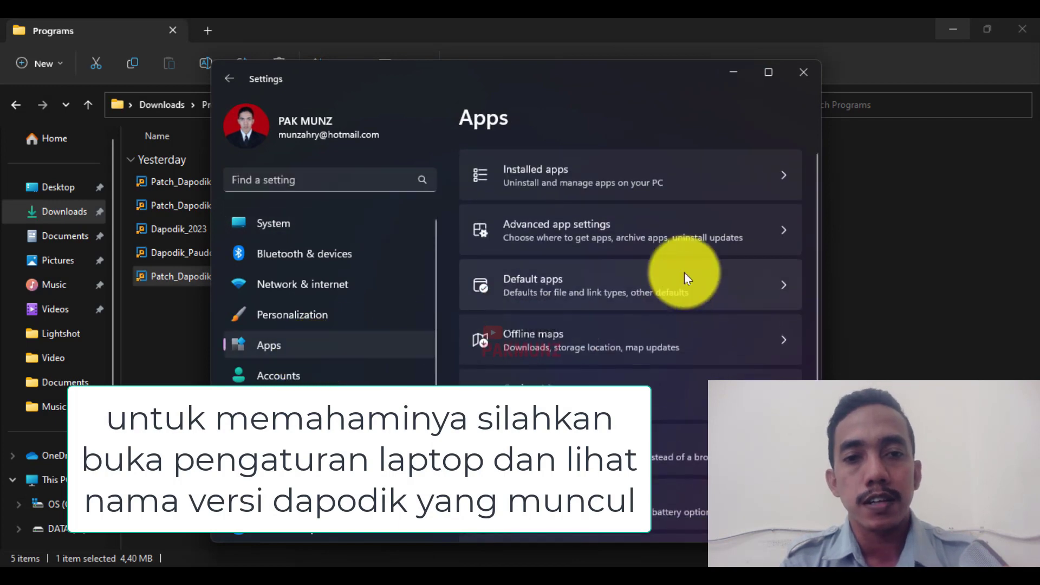
{"action": "scroll", "coordinate": [552, 311], "scroll_direction": "down", "scroll_amount": 1}
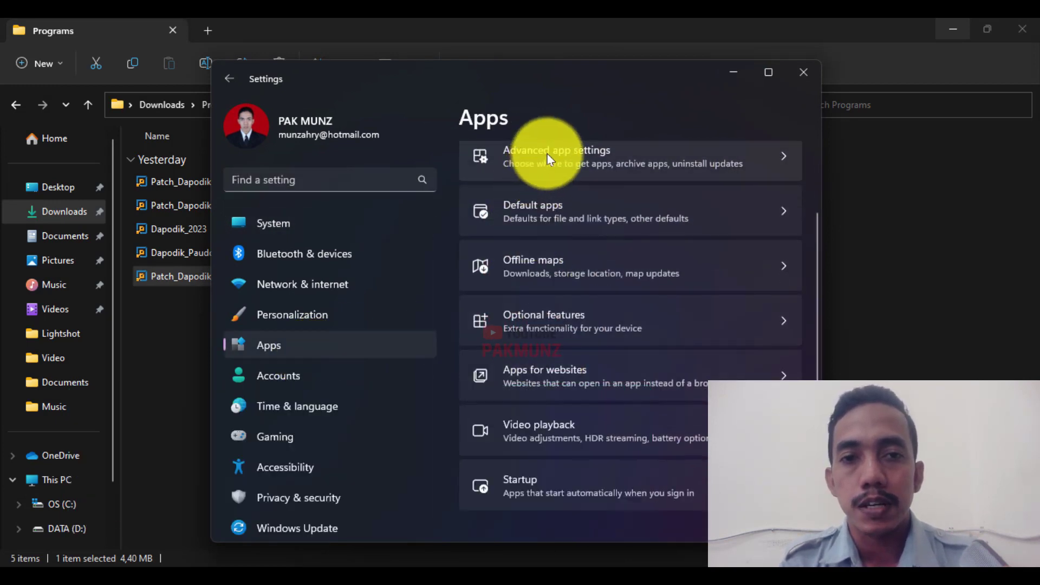
Step: Open the Installed apps list in Windows Settings and search it for "dap"
{"action": "scroll", "coordinate": [547, 153], "scroll_direction": "up", "scroll_amount": 1}
{"action": "left_click", "coordinate": [545, 168]}
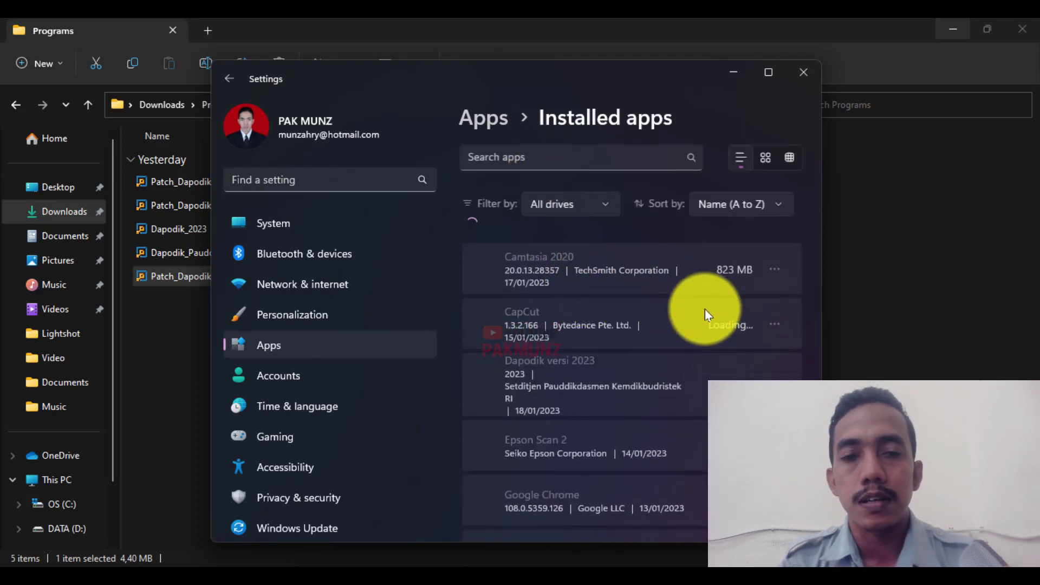
{"action": "left_click", "coordinate": [540, 157]}
{"action": "type", "text": "dap"}
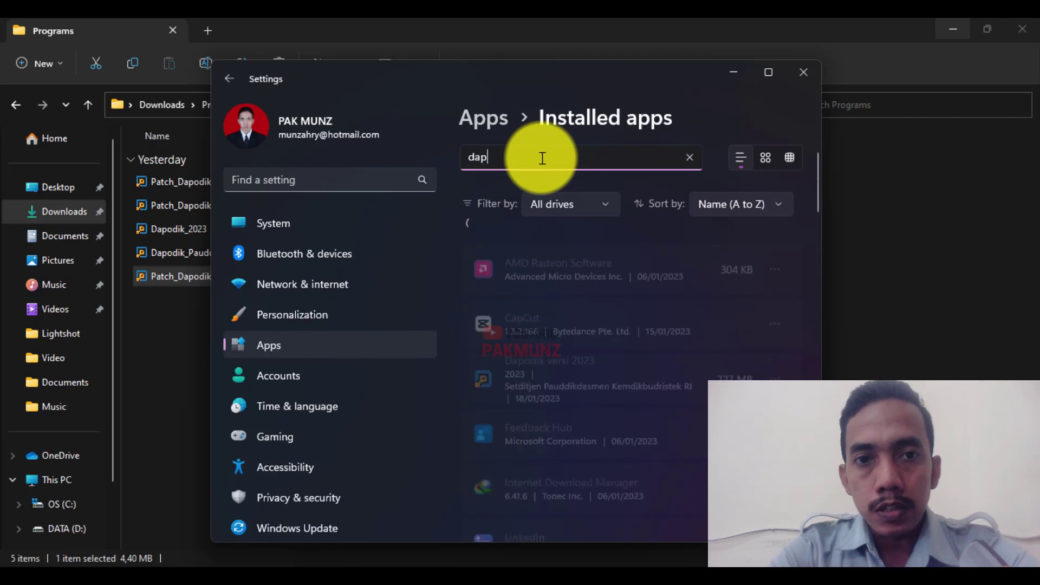
{"action": "type", "text": "d"}
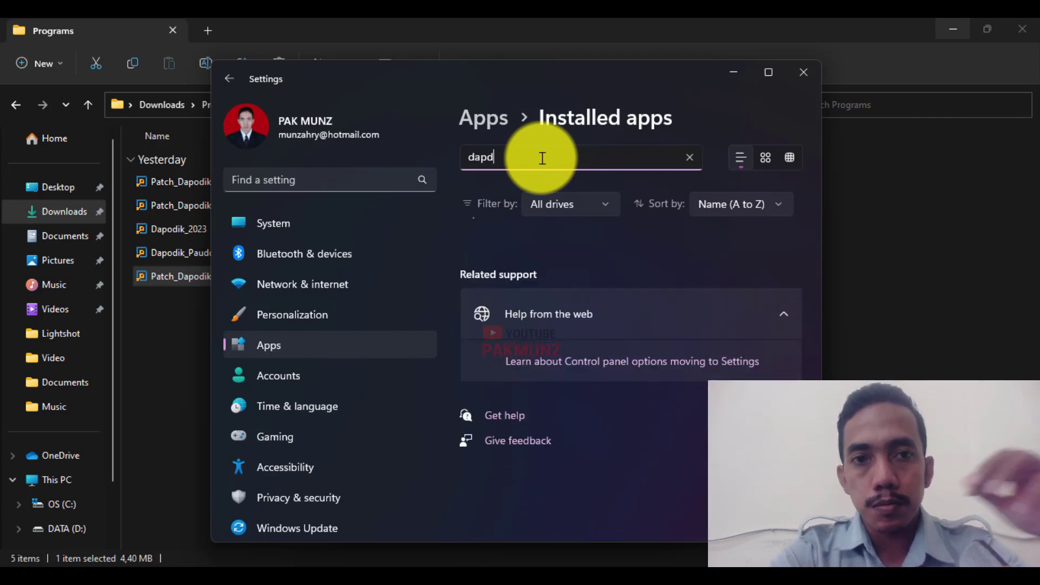
{"action": "key", "text": "BackSpace"}
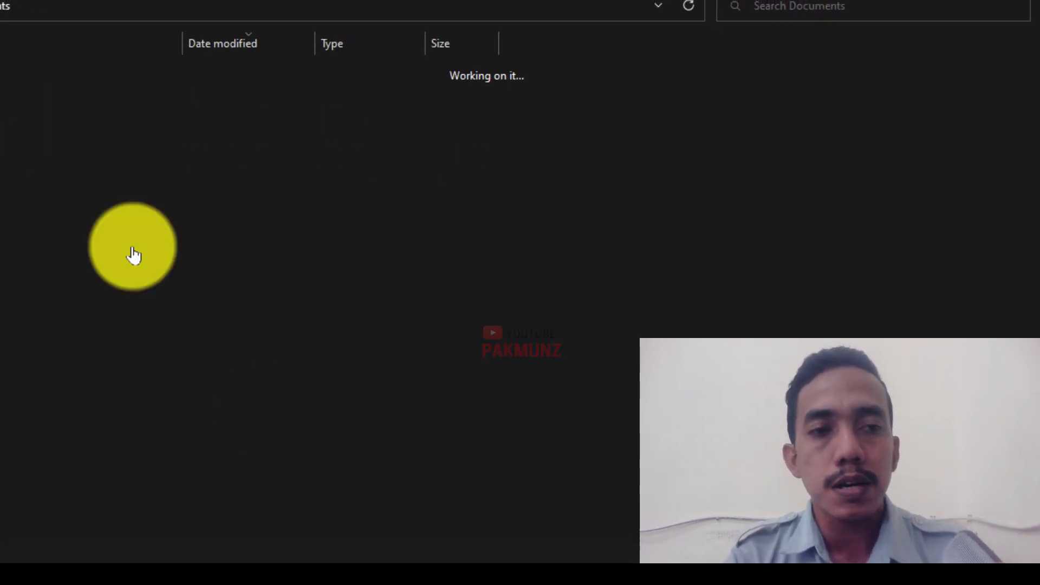
Step: Open the 2023.a image from the Documents folder and enlarge it
{"action": "left_click", "coordinate": [170, 304]}
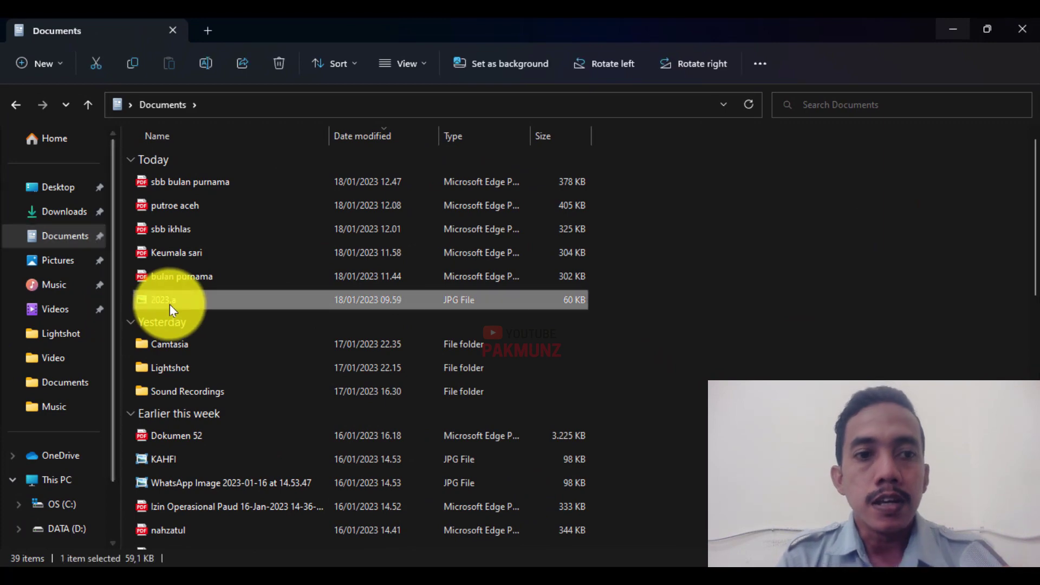
{"action": "double_click", "coordinate": [170, 305]}
{"action": "scroll", "coordinate": [415, 322], "scroll_direction": "up", "scroll_amount": 3}
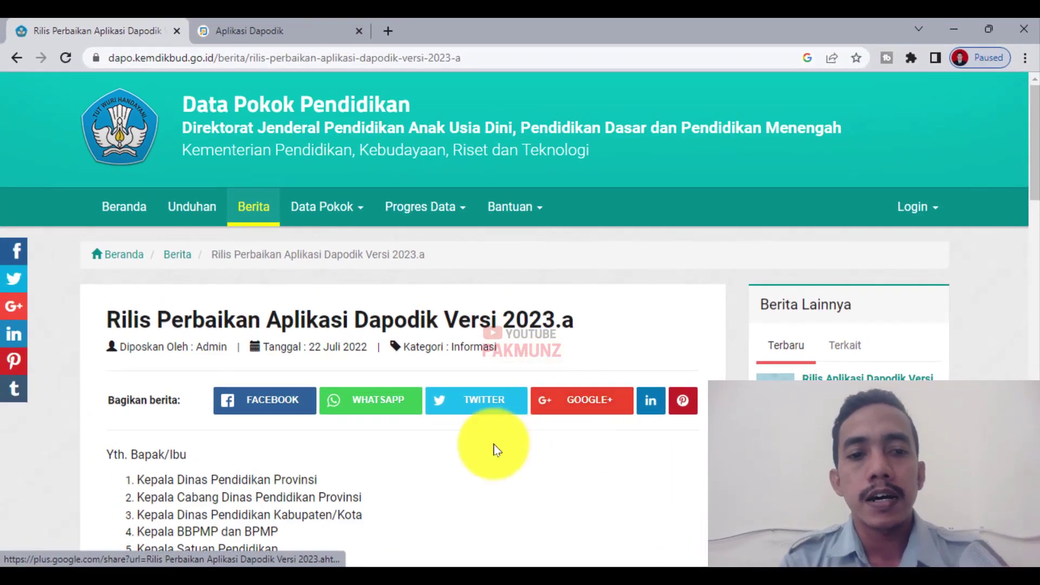
Step: Open the site's Unduhan page in a new tab from the 2023.a article and view its Installer section
{"action": "scroll", "coordinate": [481, 438], "scroll_direction": "down", "scroll_amount": 15}
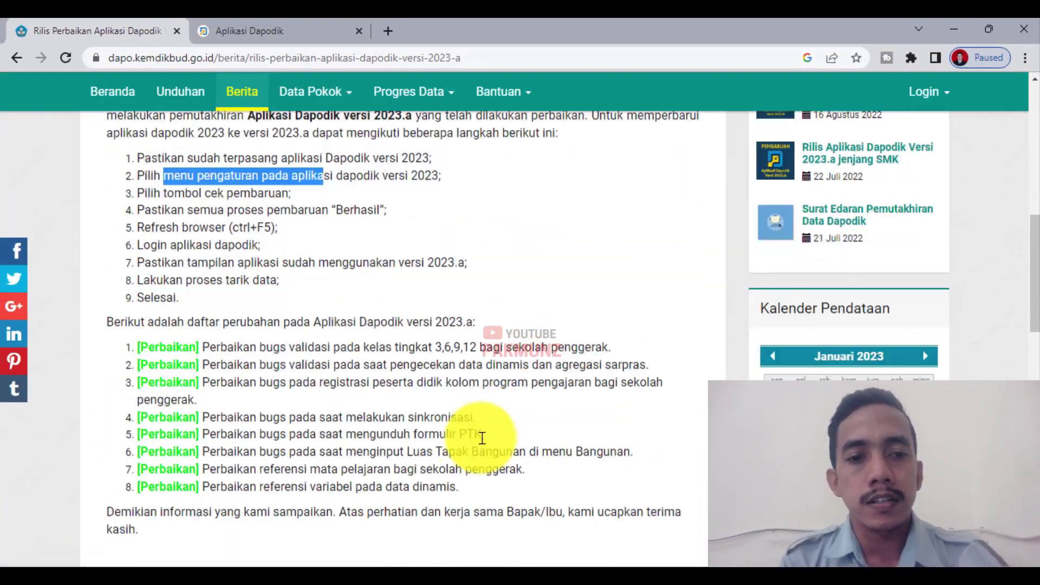
{"action": "scroll", "coordinate": [481, 438], "scroll_direction": "up", "scroll_amount": 8}
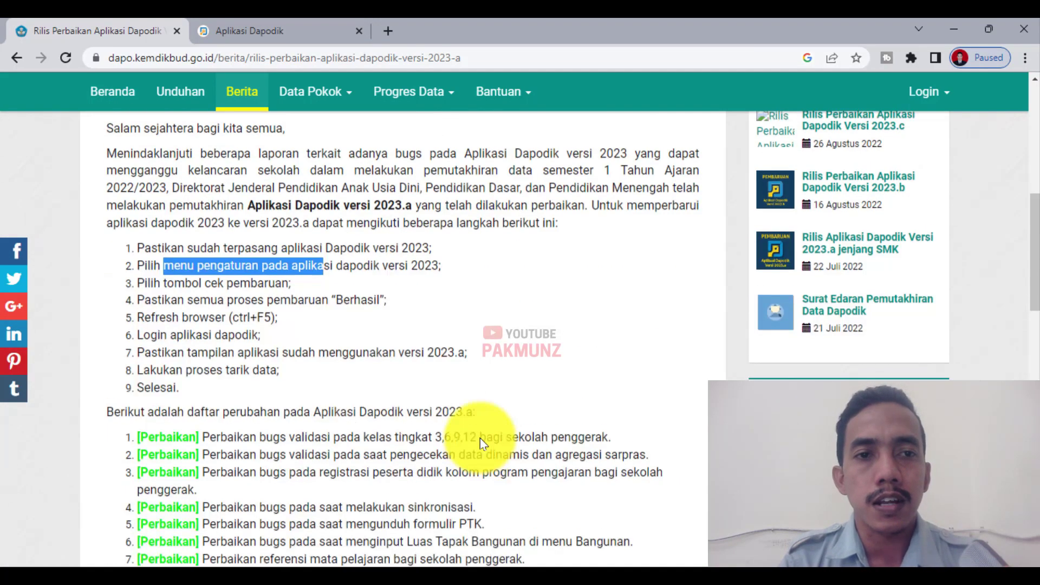
{"action": "right_click", "coordinate": [174, 93]}
{"action": "left_click", "coordinate": [194, 106]}
{"action": "left_click", "coordinate": [261, 28]}
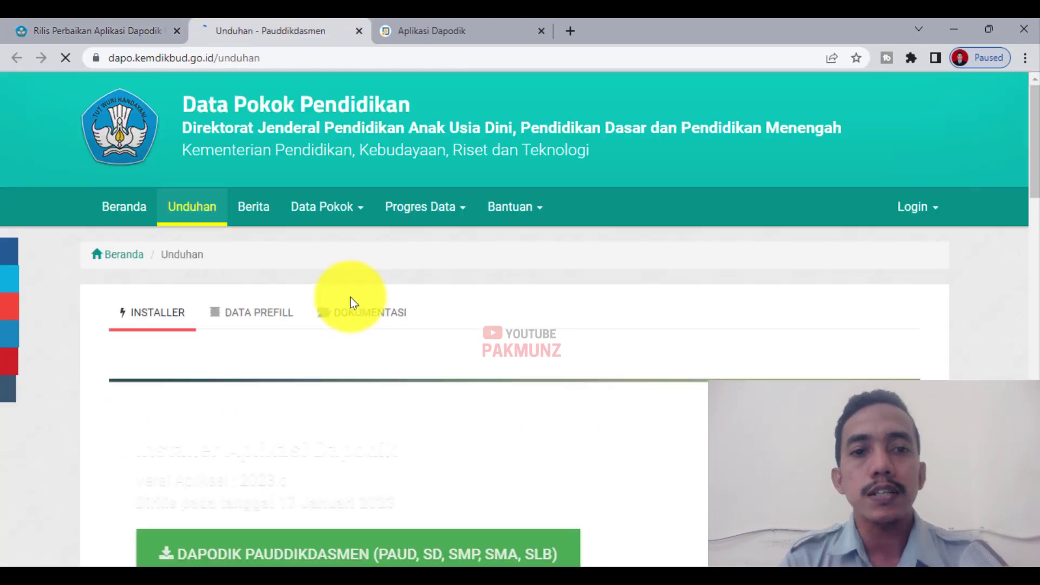
{"action": "scroll", "coordinate": [542, 302], "scroll_direction": "down", "scroll_amount": 3}
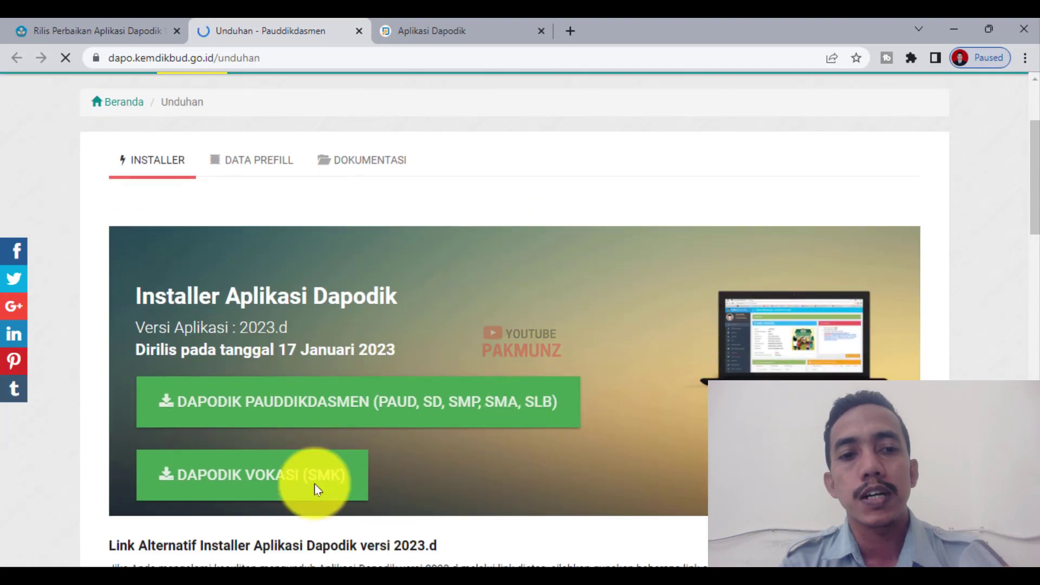
{"action": "scroll", "coordinate": [292, 255], "scroll_direction": "up", "scroll_amount": 3}
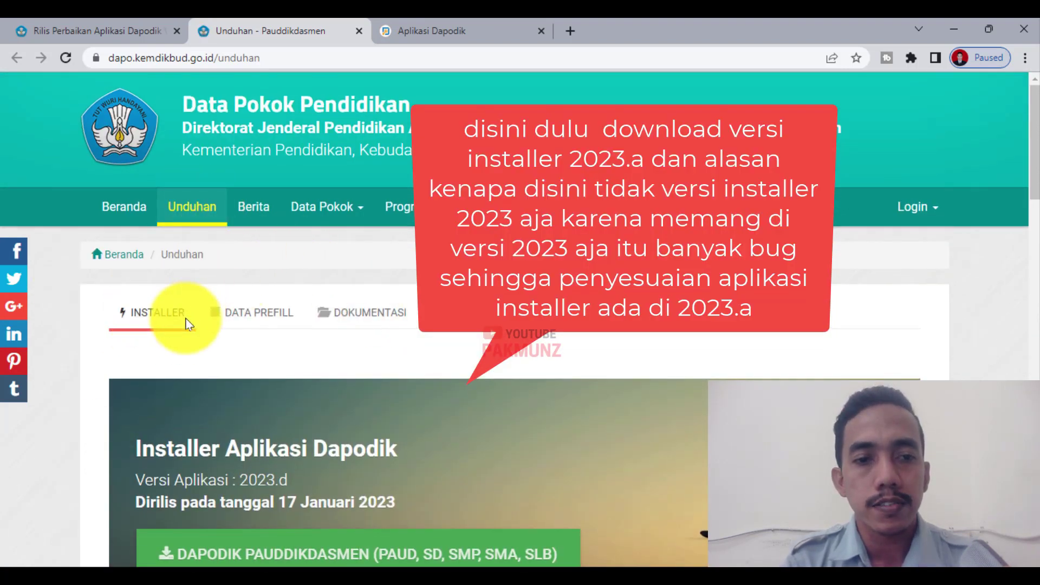
{"action": "scroll", "coordinate": [183, 318], "scroll_direction": "down", "scroll_amount": 3}
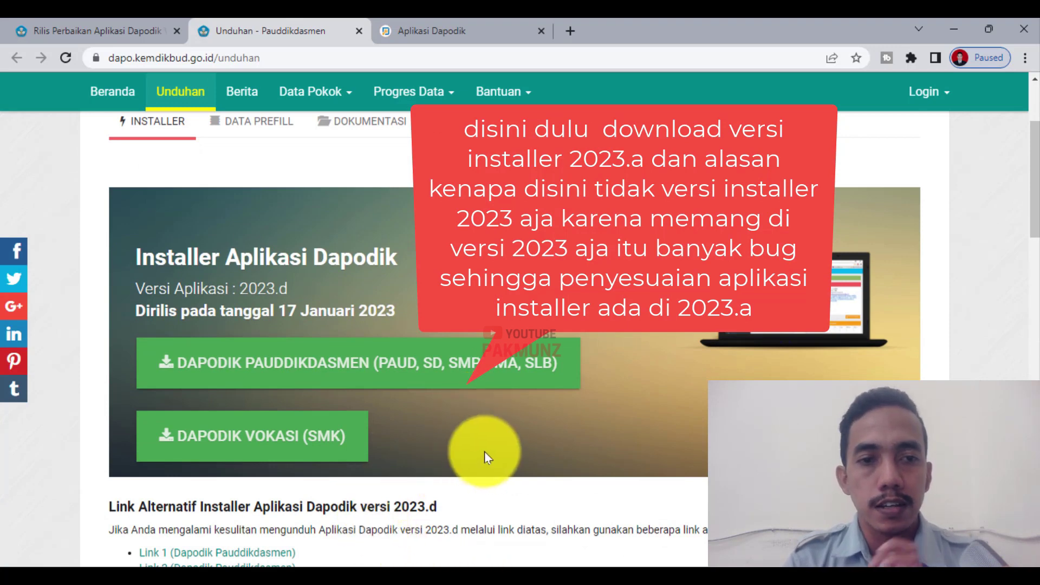
Step: Mark the application version 2023.d in the installer information on the Unduhan page and clear the selection
{"action": "left_click_drag", "start_coordinate": [237, 289], "coordinate": [302, 290]}
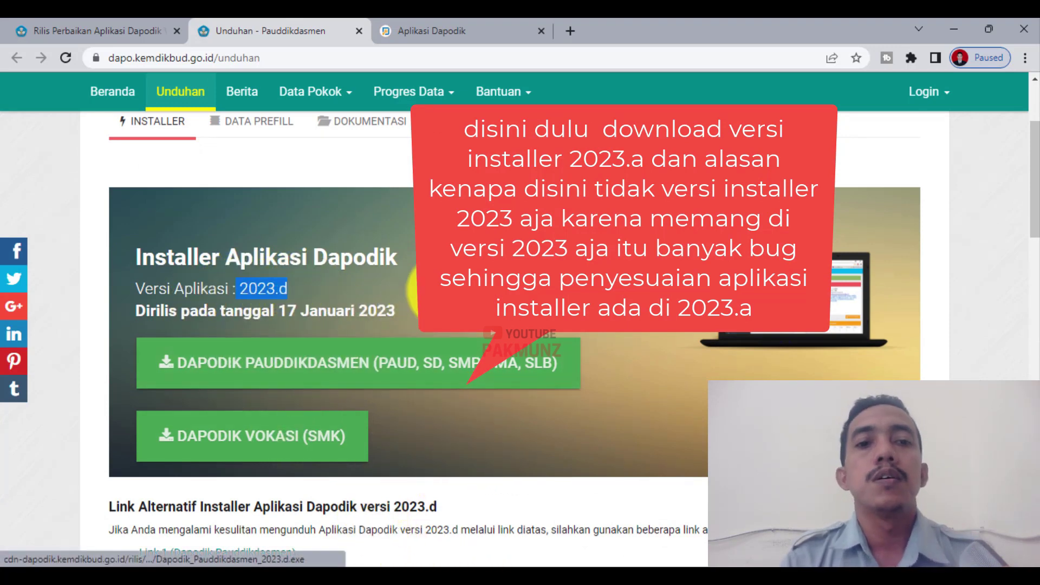
{"action": "left_click", "coordinate": [444, 290]}
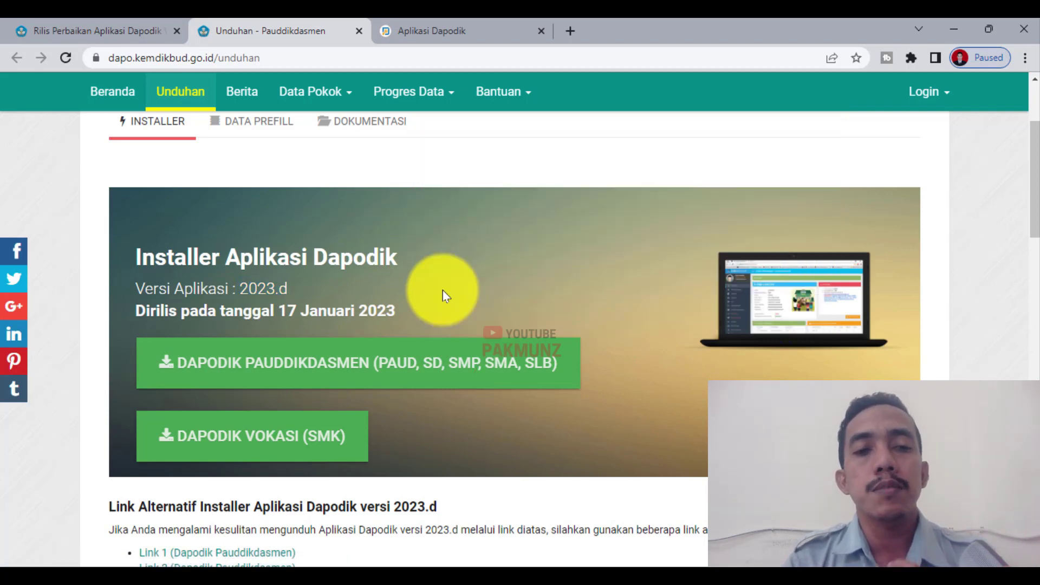
{"action": "left_click_drag", "start_coordinate": [239, 290], "coordinate": [324, 290]}
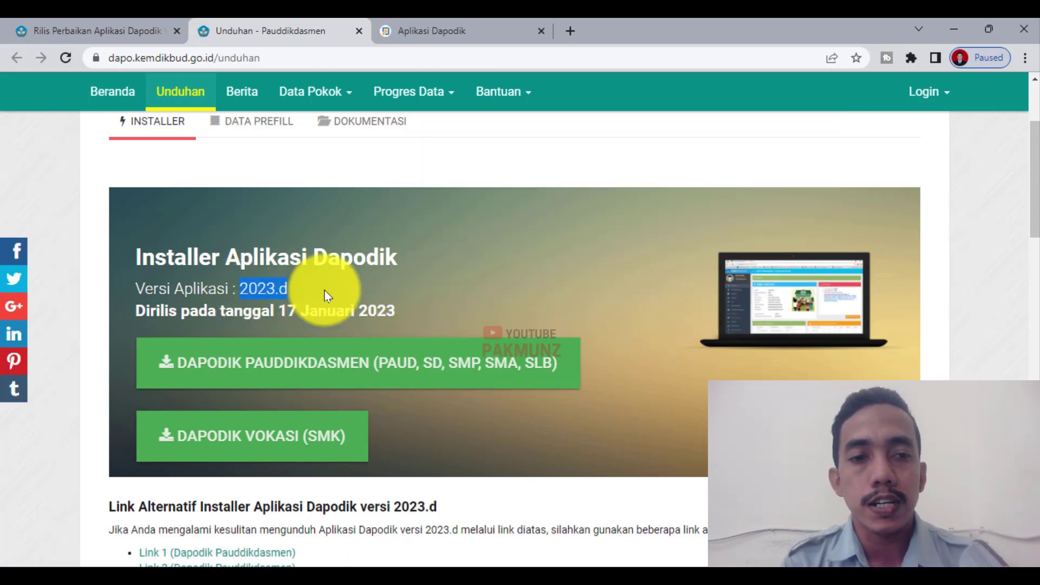
{"action": "left_click", "coordinate": [461, 288]}
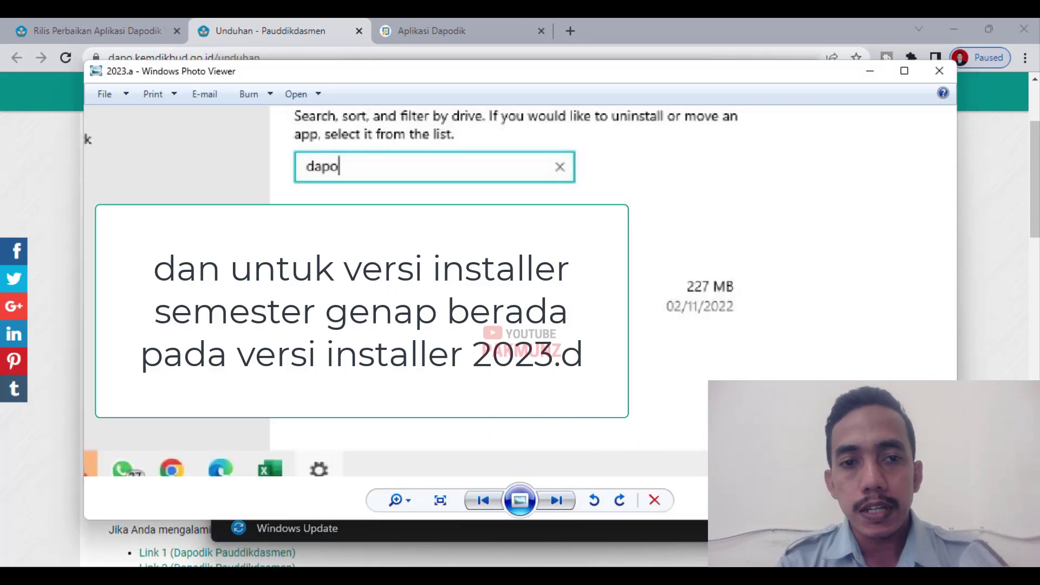
Step: Examine the Dapodik entry in the 2023.a image, compare it with the Installed apps entry and return to the browser
{"action": "scroll", "coordinate": [412, 325], "scroll_direction": "down", "scroll_amount": 5}
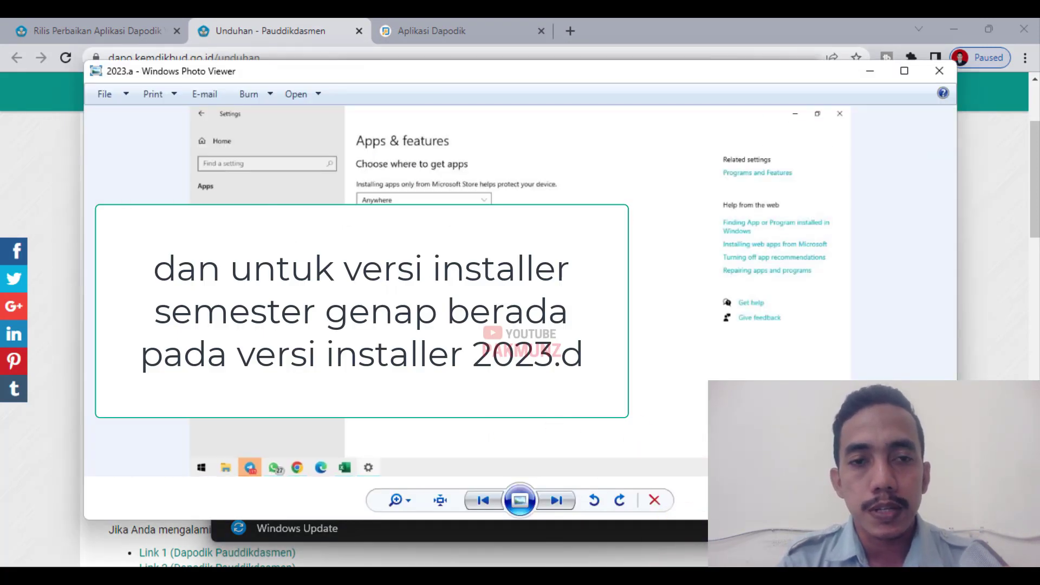
{"action": "scroll", "coordinate": [429, 425], "scroll_direction": "up", "scroll_amount": 3}
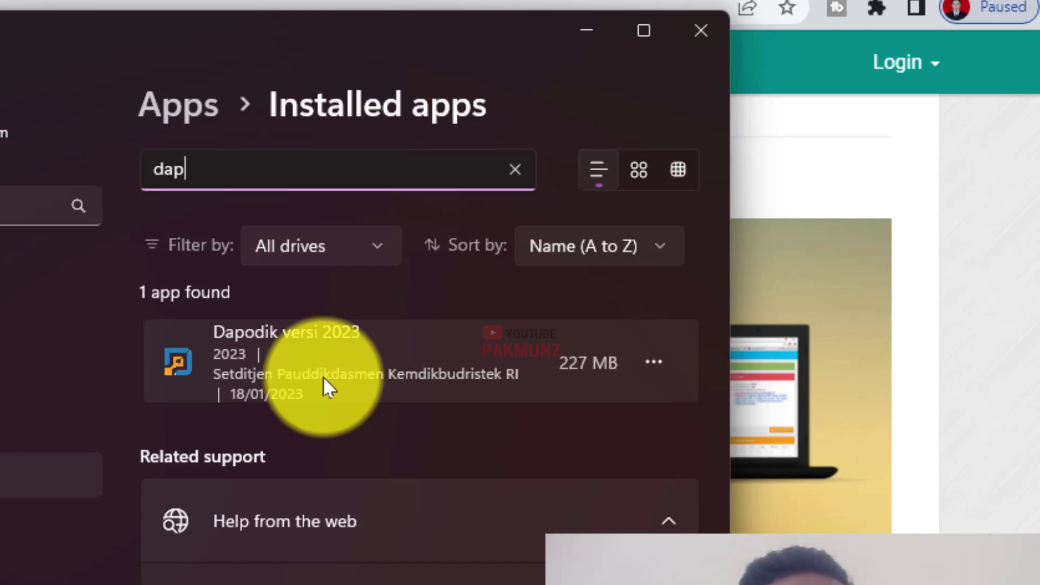
{"action": "left_click", "coordinate": [962, 336]}
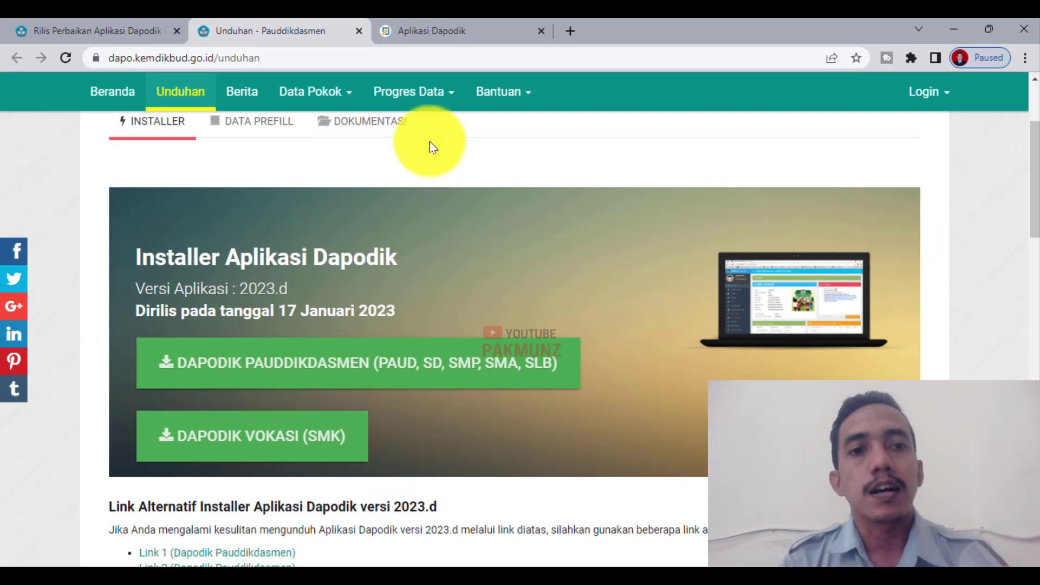
Step: Switch back to the 2023.a release article and mark "Aplikasi Dapodik versi 2023.a" in its introductory paragraph
{"action": "left_click", "coordinate": [82, 30]}
{"action": "left_click", "coordinate": [531, 313]}
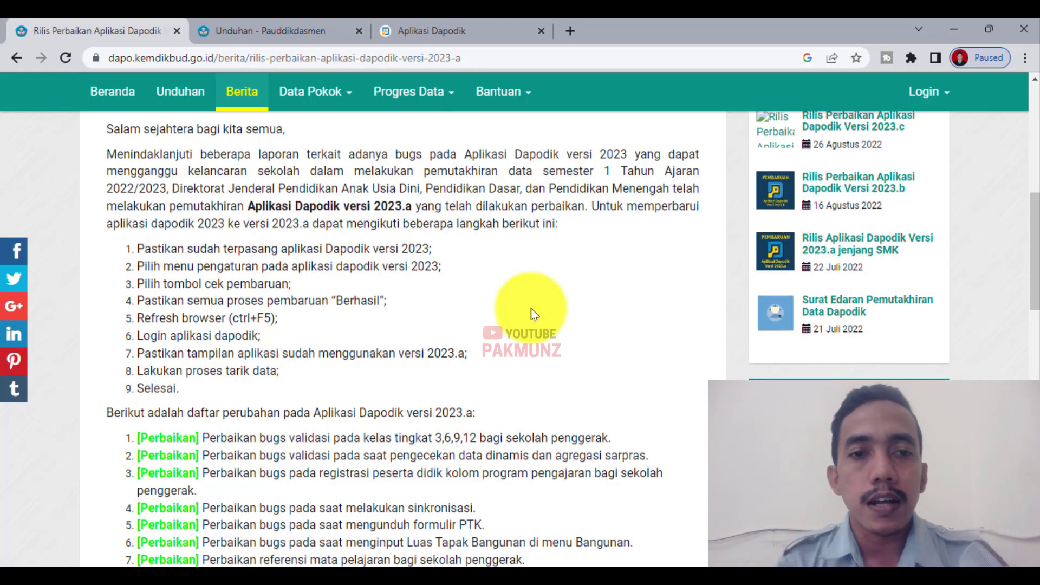
{"action": "scroll", "coordinate": [532, 313], "scroll_direction": "up", "scroll_amount": 1}
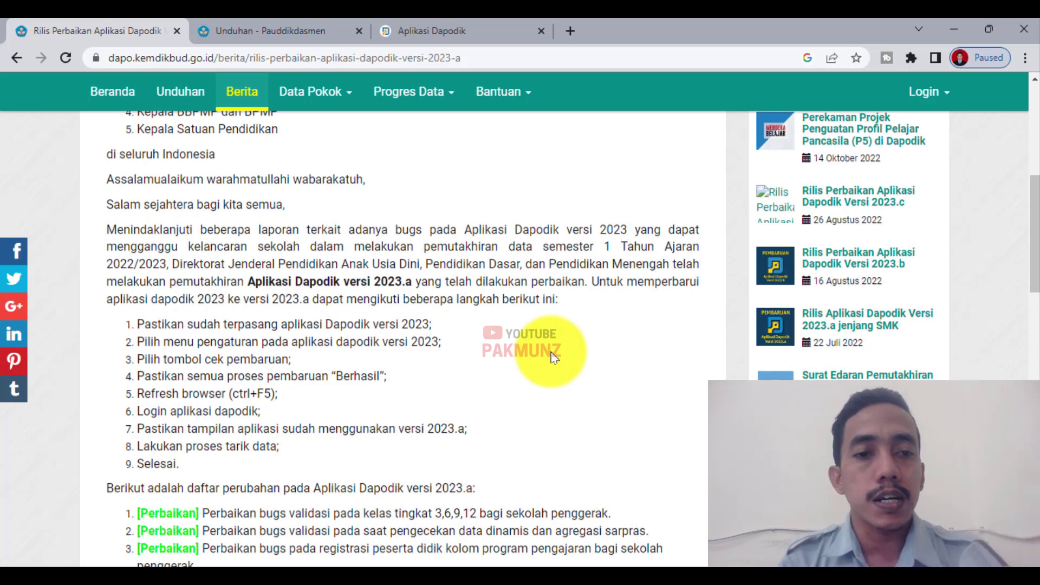
{"action": "left_click_drag", "start_coordinate": [249, 281], "coordinate": [401, 283]}
{"action": "left_click", "coordinate": [471, 389]}
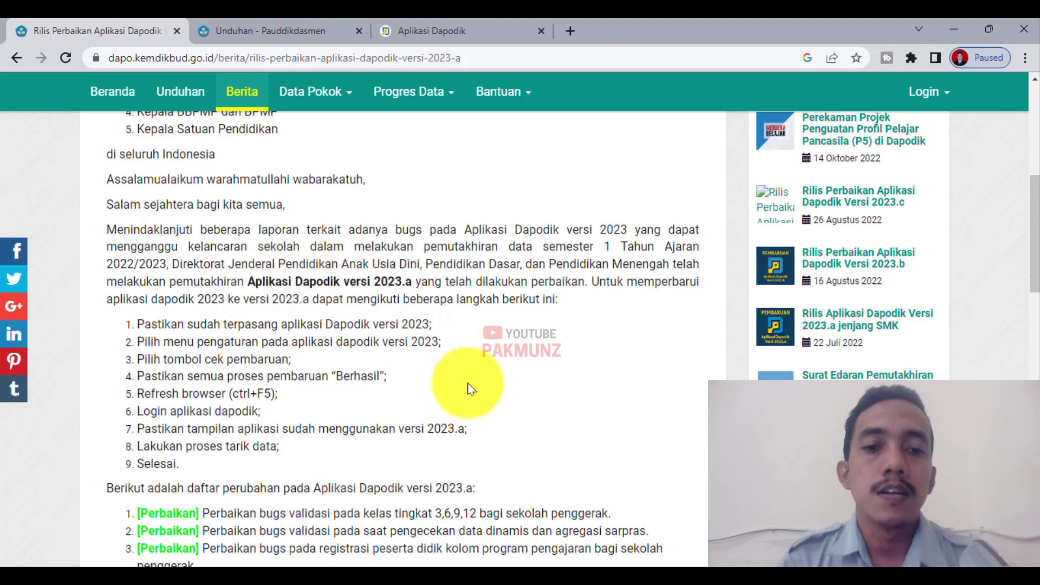
Step: Skim through the 2023.a article, return to the news list and open page 1 of the list
{"action": "scroll", "coordinate": [514, 474], "scroll_direction": "down", "scroll_amount": 5}
{"action": "scroll", "coordinate": [515, 475], "scroll_direction": "up", "scroll_amount": 15}
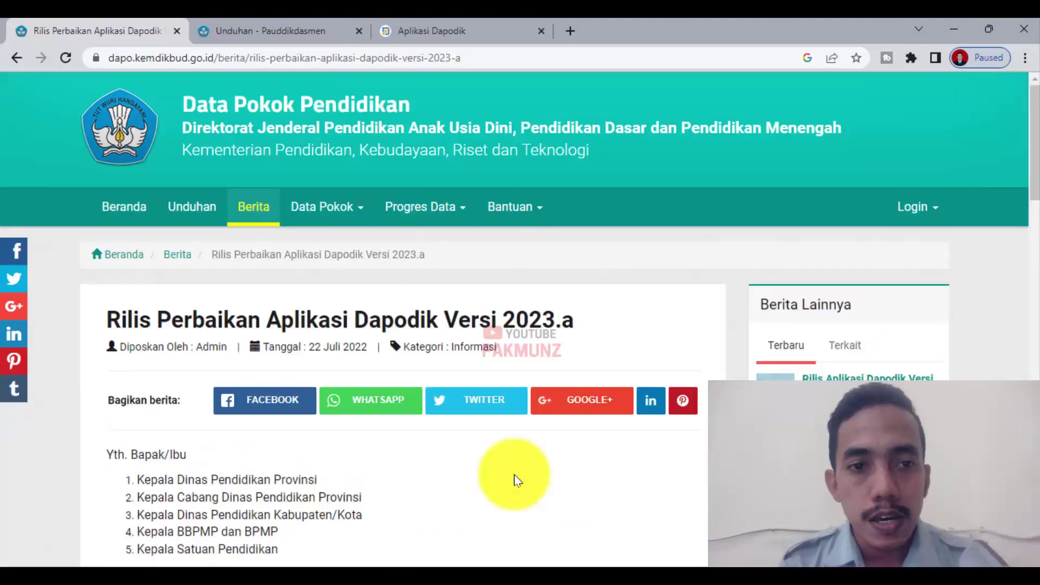
{"action": "scroll", "coordinate": [506, 471], "scroll_direction": "down", "scroll_amount": 20}
{"action": "scroll", "coordinate": [293, 414], "scroll_direction": "up", "scroll_amount": 15}
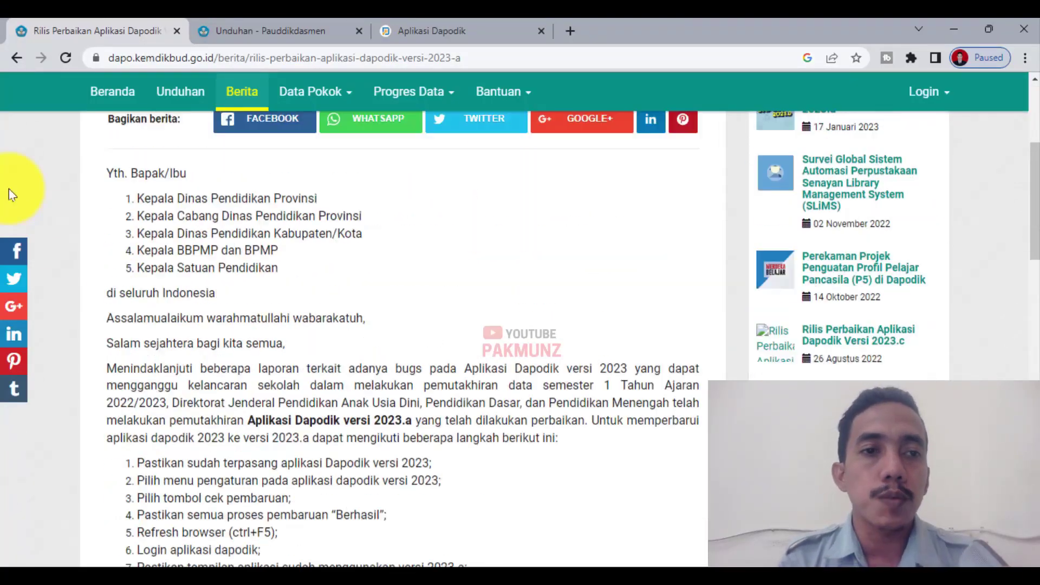
{"action": "left_click", "coordinate": [17, 58]}
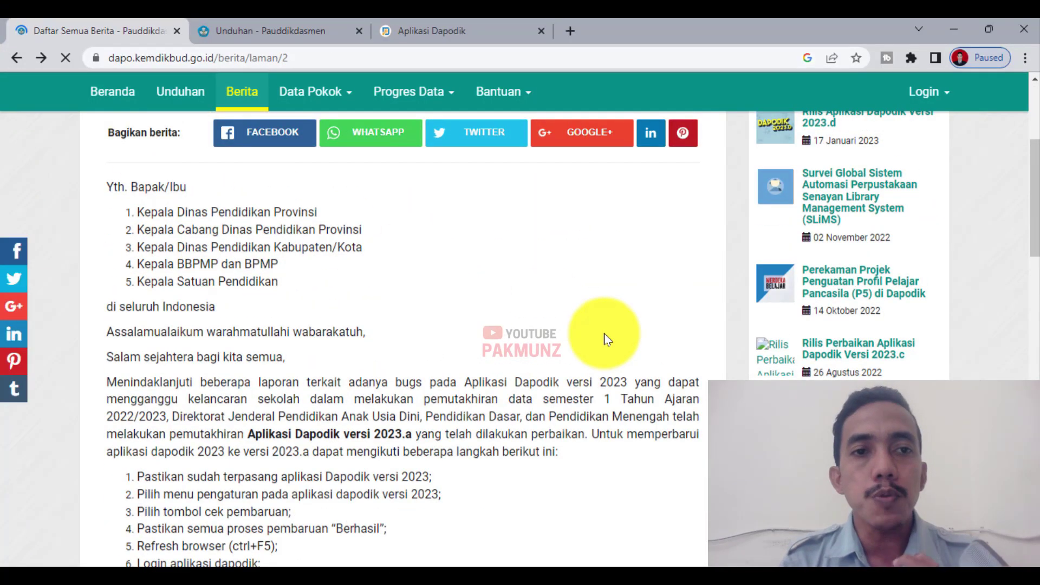
{"action": "scroll", "coordinate": [627, 440], "scroll_direction": "up", "scroll_amount": 4}
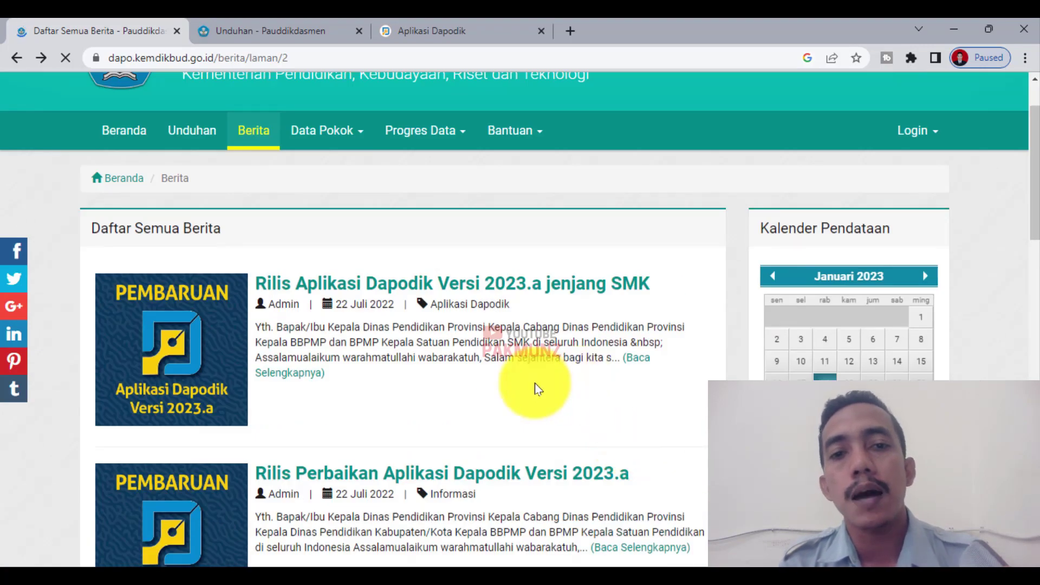
{"action": "scroll", "coordinate": [535, 383], "scroll_direction": "down", "scroll_amount": 10}
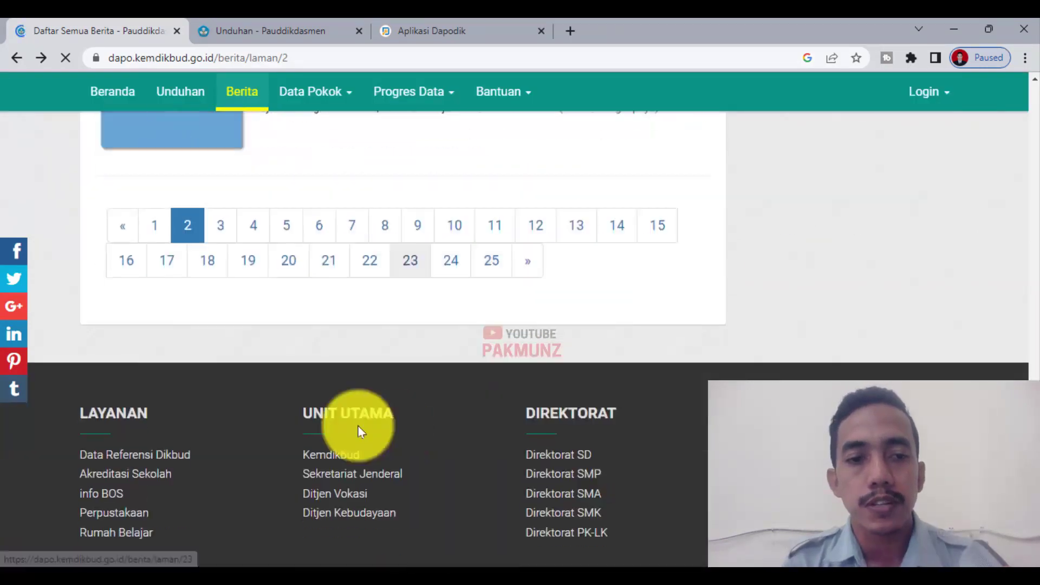
{"action": "left_click", "coordinate": [157, 225]}
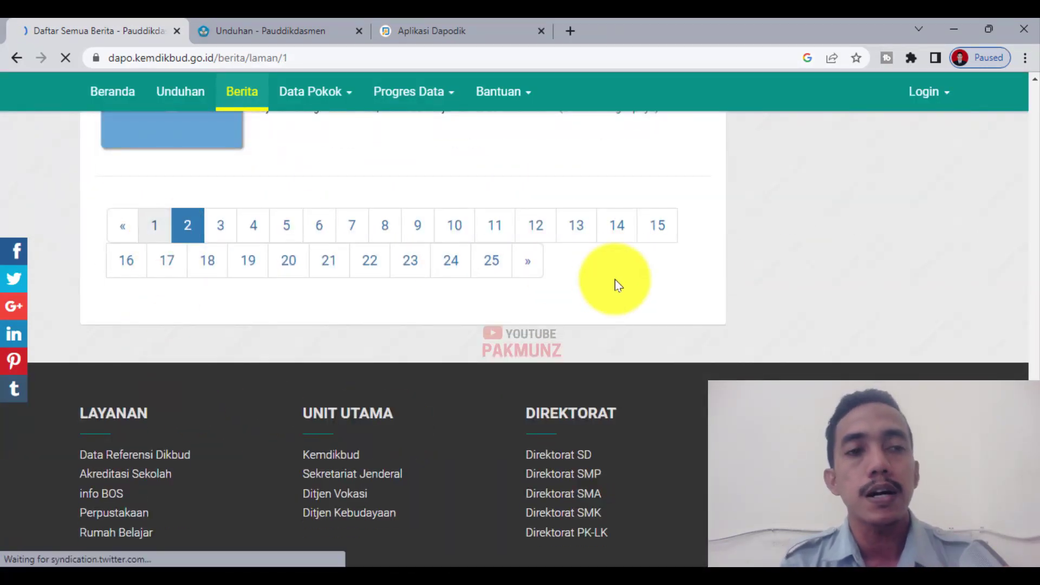
Step: Open the 2023.b release article and mark the Dapodik patch text in its first update instruction
{"action": "scroll", "coordinate": [614, 293], "scroll_direction": "down", "scroll_amount": 6}
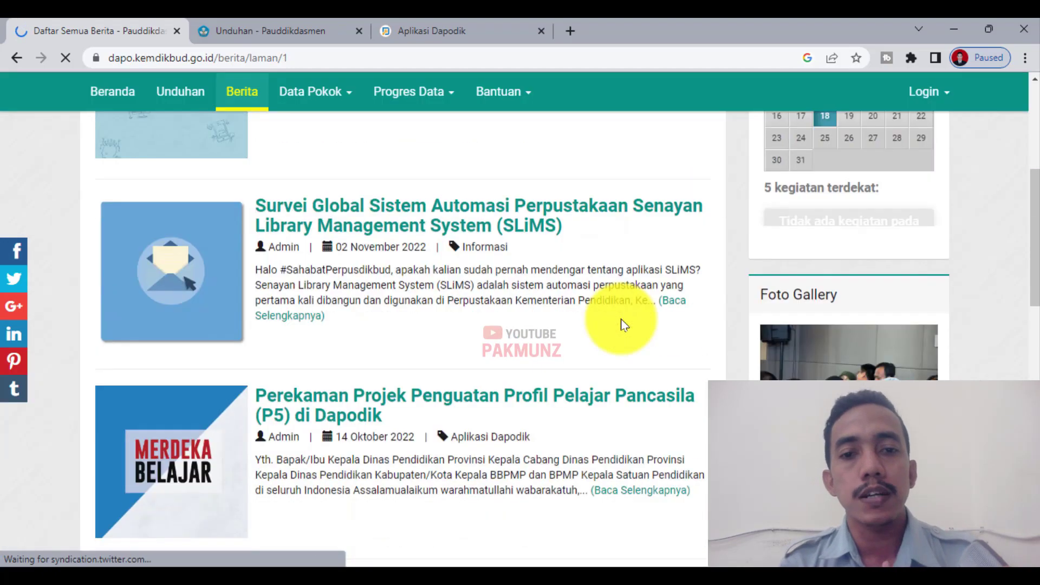
{"action": "scroll", "coordinate": [623, 325], "scroll_direction": "down", "scroll_amount": 9}
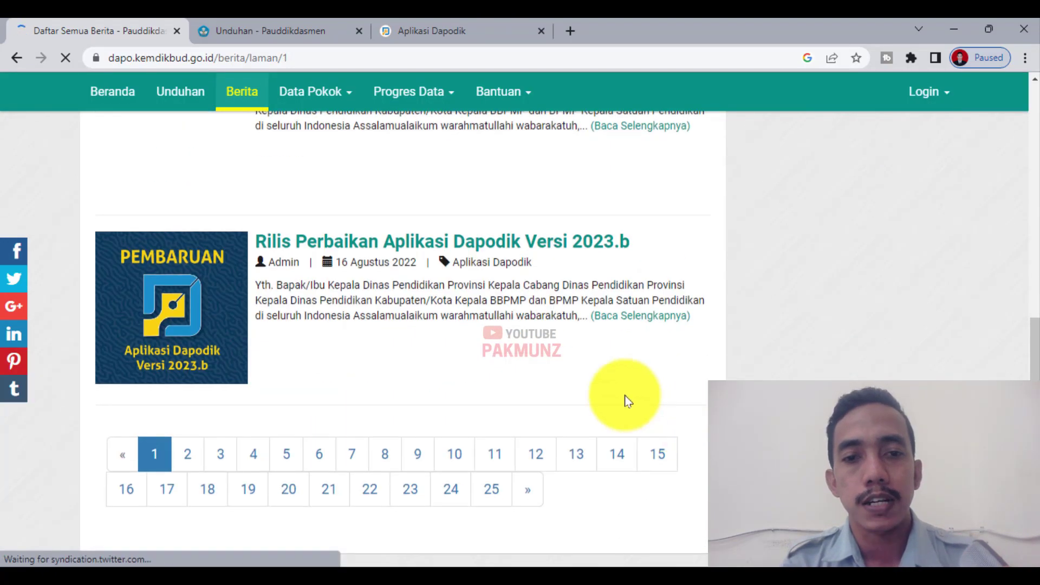
{"action": "left_click", "coordinate": [615, 317]}
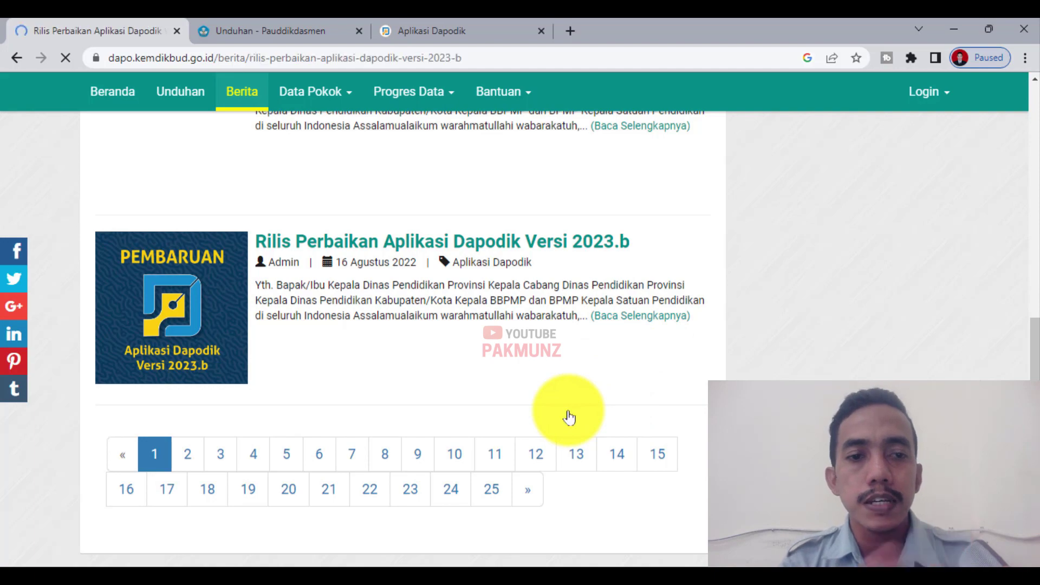
{"action": "scroll", "coordinate": [495, 374], "scroll_direction": "down", "scroll_amount": 10}
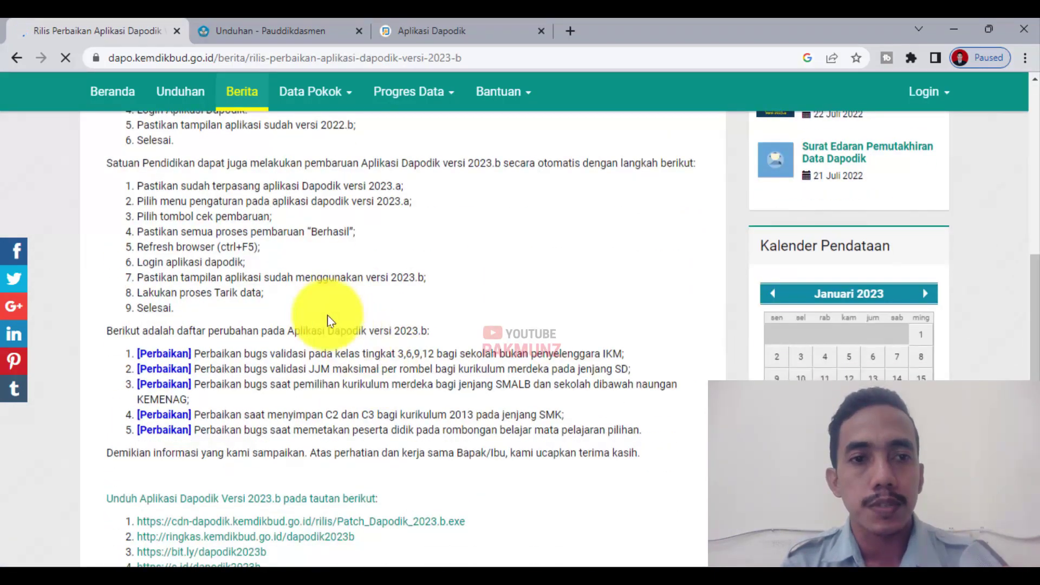
{"action": "scroll", "coordinate": [329, 320], "scroll_direction": "up", "scroll_amount": 5}
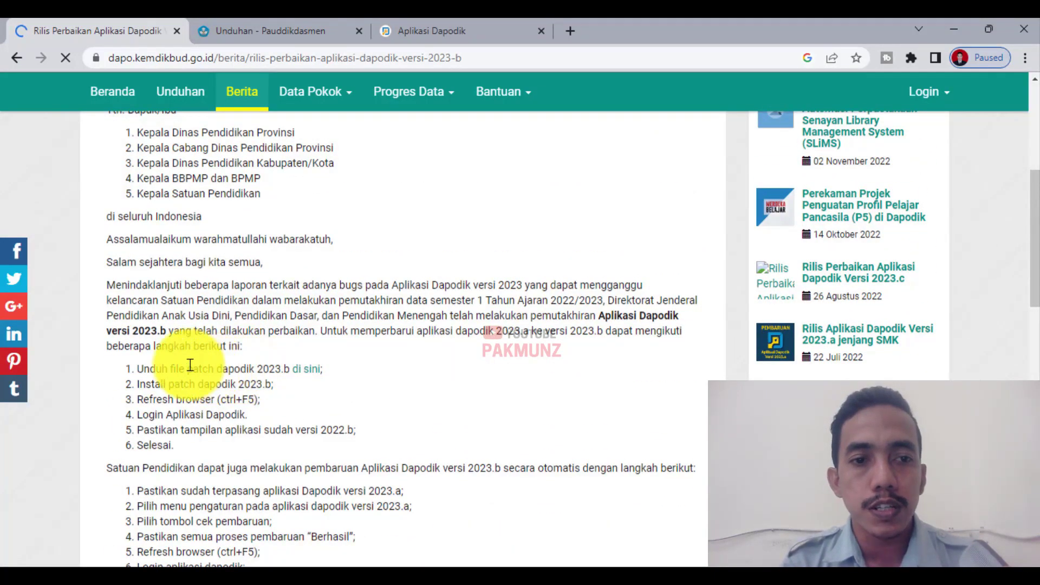
{"action": "left_click_drag", "start_coordinate": [190, 368], "coordinate": [269, 369]}
Step: Return to the news list and open the Dapodik version 2023.c release article
{"action": "left_click", "coordinate": [17, 57]}
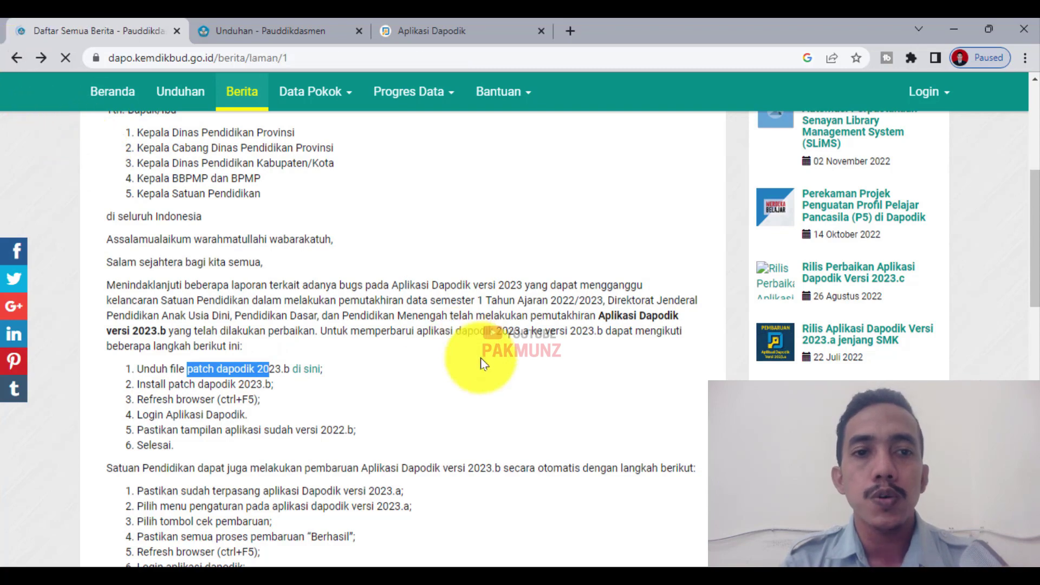
{"action": "scroll", "coordinate": [483, 353], "scroll_direction": "up", "scroll_amount": 4}
{"action": "scroll", "coordinate": [615, 378], "scroll_direction": "down", "scroll_amount": 1}
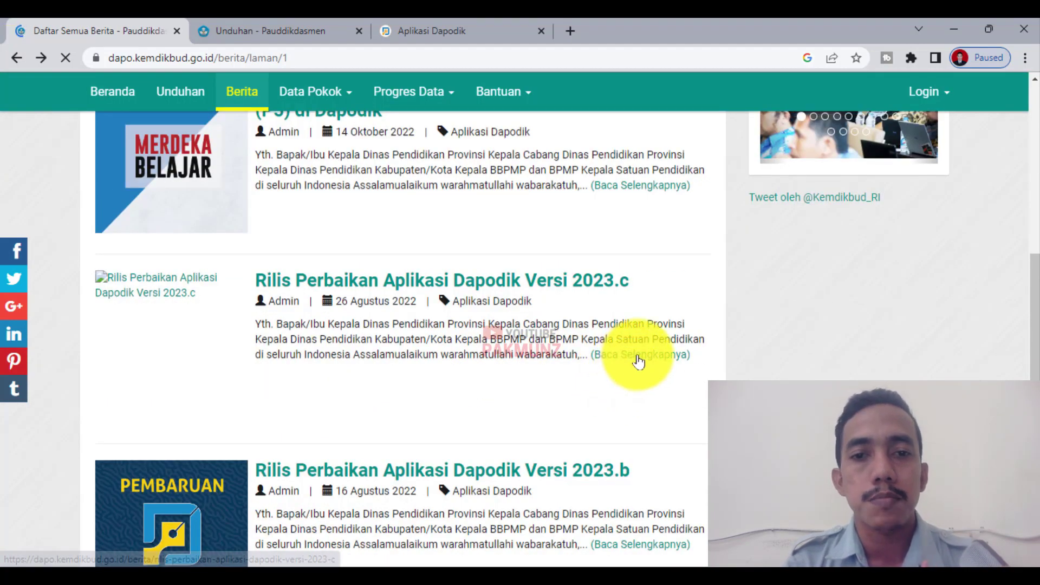
{"action": "left_click", "coordinate": [633, 358]}
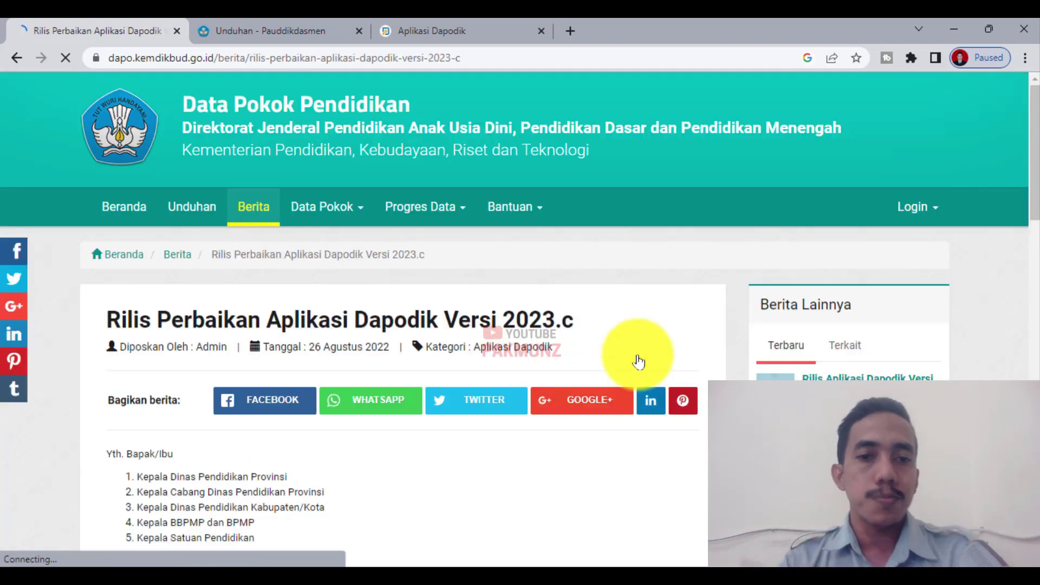
Step: Mark the Dapodik 2023.c patch text in the article's first update instruction and clear the marking
{"action": "scroll", "coordinate": [639, 362], "scroll_direction": "down", "scroll_amount": 10}
{"action": "scroll", "coordinate": [618, 410], "scroll_direction": "up", "scroll_amount": 4}
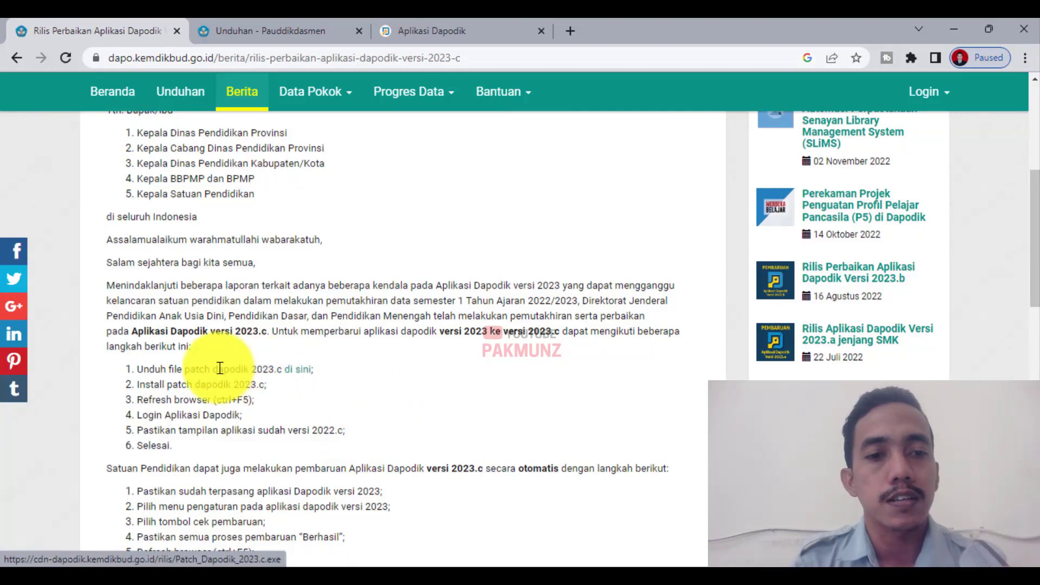
{"action": "left_click_drag", "start_coordinate": [217, 368], "coordinate": [279, 370]}
{"action": "left_click", "coordinate": [397, 386]}
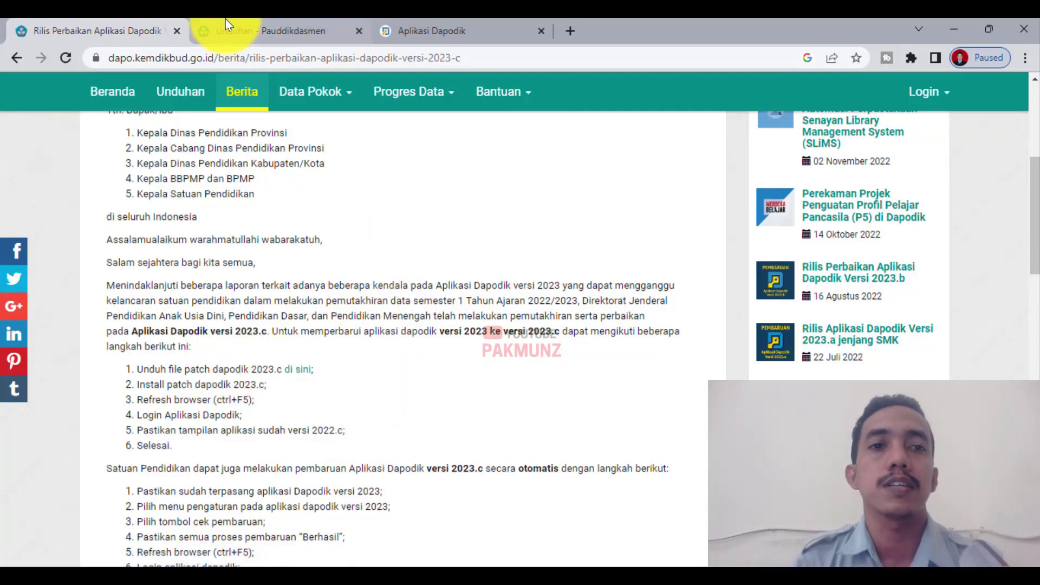
Step: Switch to the downloads page and review the 2023.d installer, alternative installer and patch links
{"action": "left_click", "coordinate": [236, 31]}
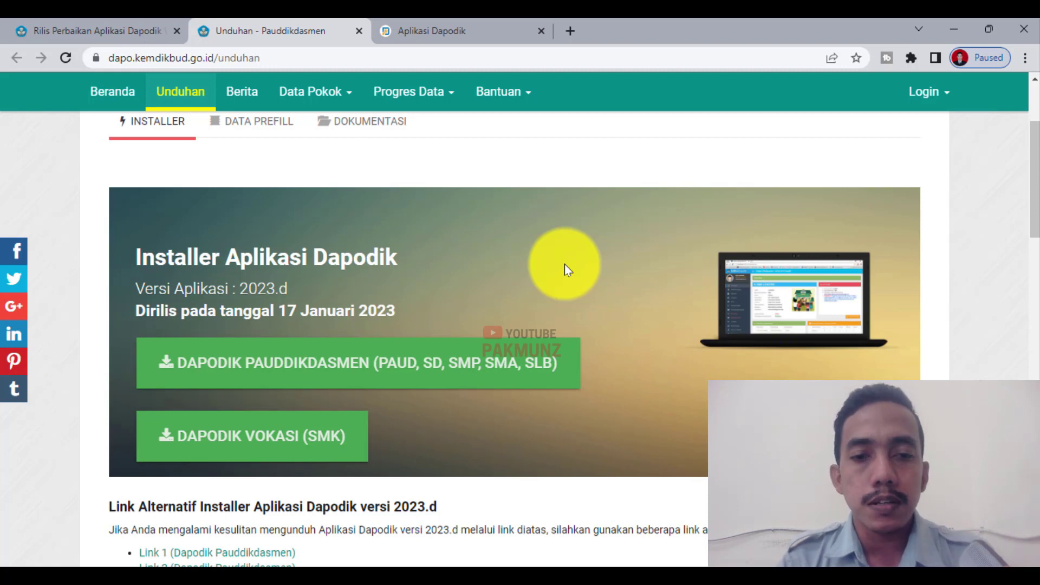
{"action": "scroll", "coordinate": [587, 470], "scroll_direction": "down", "scroll_amount": 1}
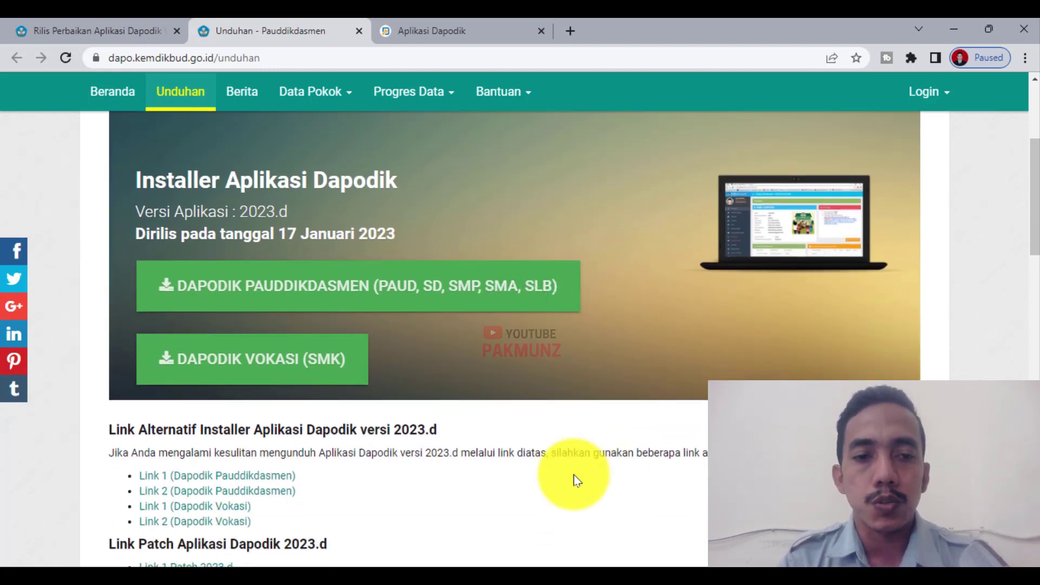
{"action": "scroll", "coordinate": [574, 475], "scroll_direction": "down", "scroll_amount": 1}
{"action": "scroll", "coordinate": [574, 474], "scroll_direction": "down", "scroll_amount": 2}
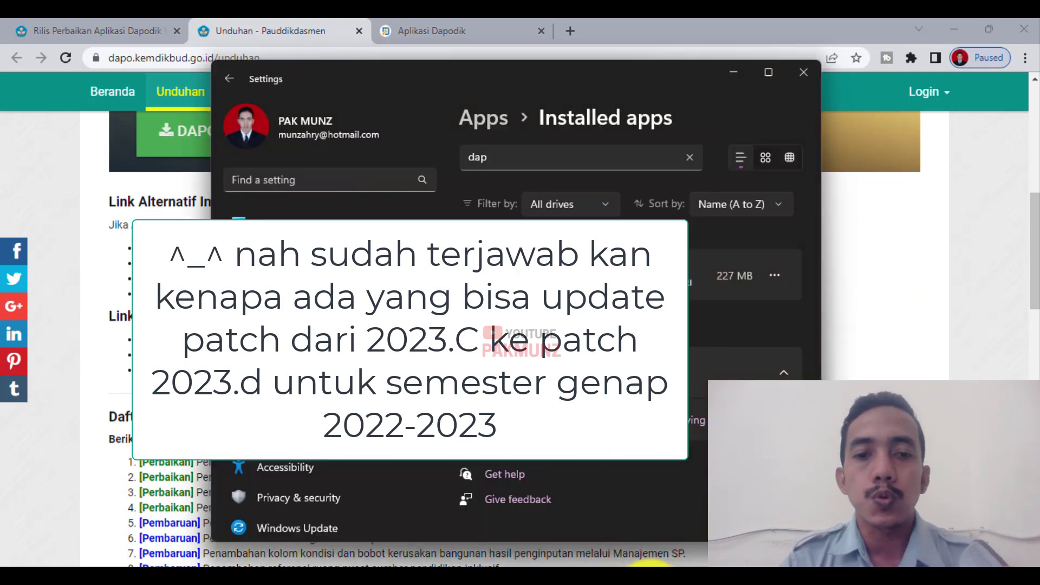
Step: Compare the Dapodik entry in Installed apps with the enlarged one in the 2023.a image and return to the browser
{"action": "left_click", "coordinate": [672, 567]}
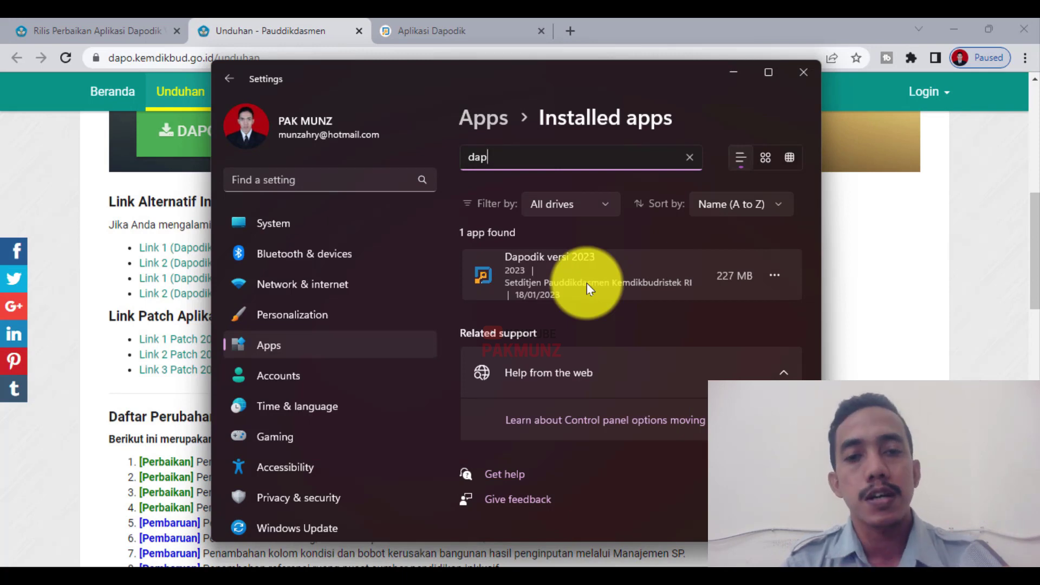
{"action": "left_click", "coordinate": [880, 284]}
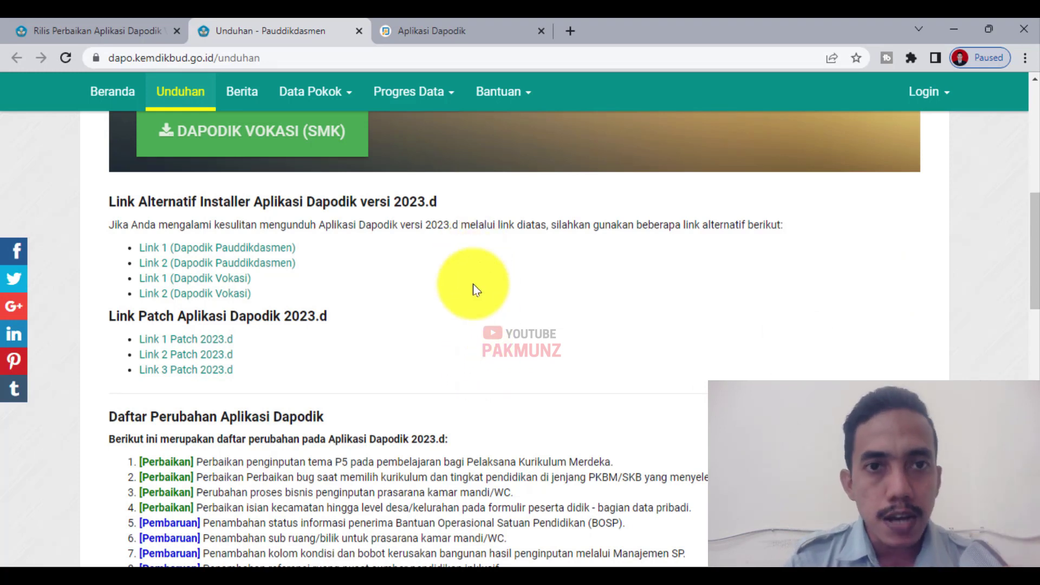
{"action": "left_click", "coordinate": [684, 583]}
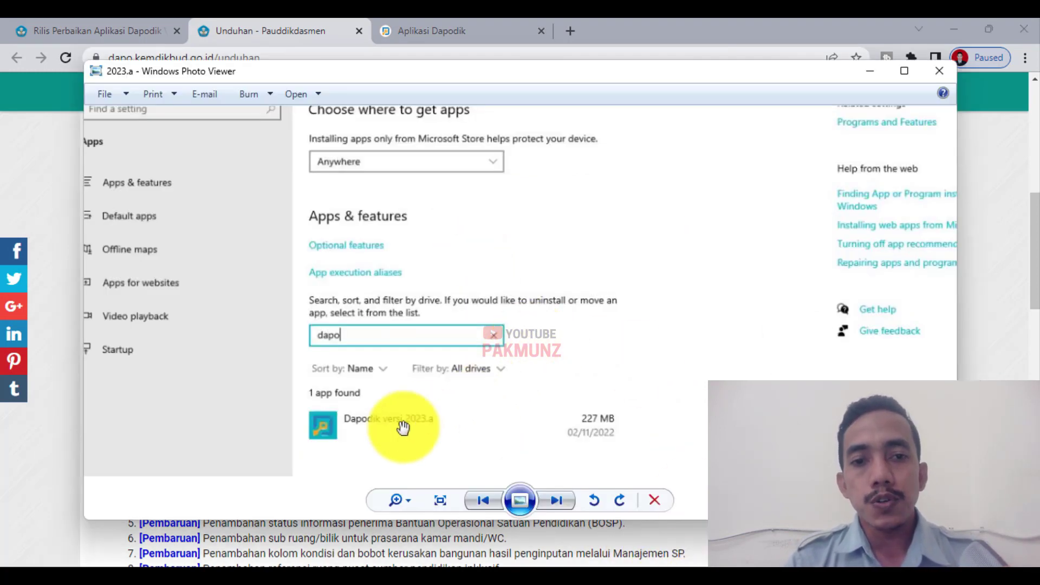
{"action": "scroll", "coordinate": [404, 427], "scroll_direction": "up", "scroll_amount": 3}
{"action": "left_click_drag", "start_coordinate": [406, 428], "coordinate": [438, 357]}
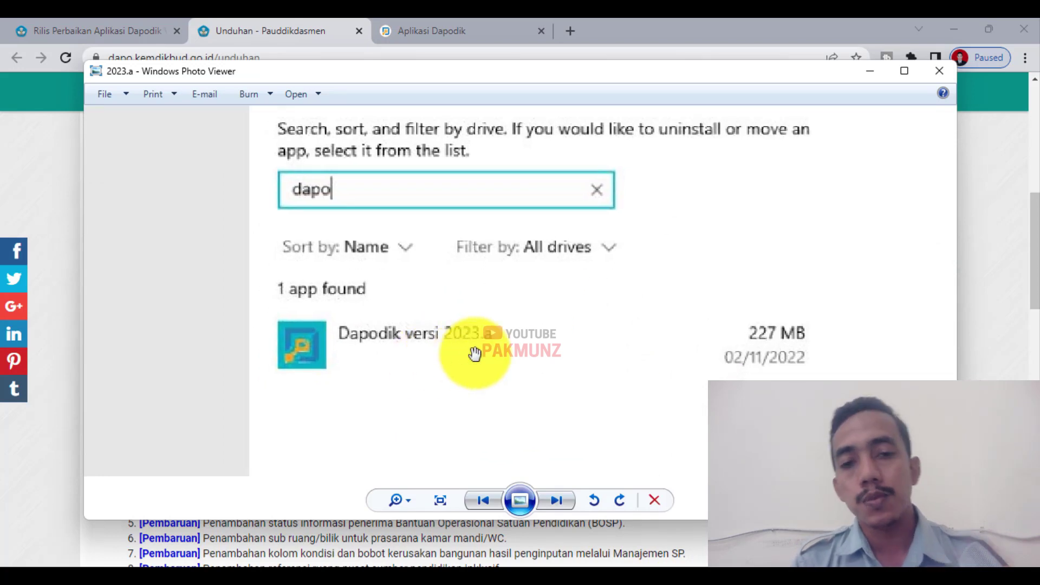
{"action": "key", "text": "alt+F4"}
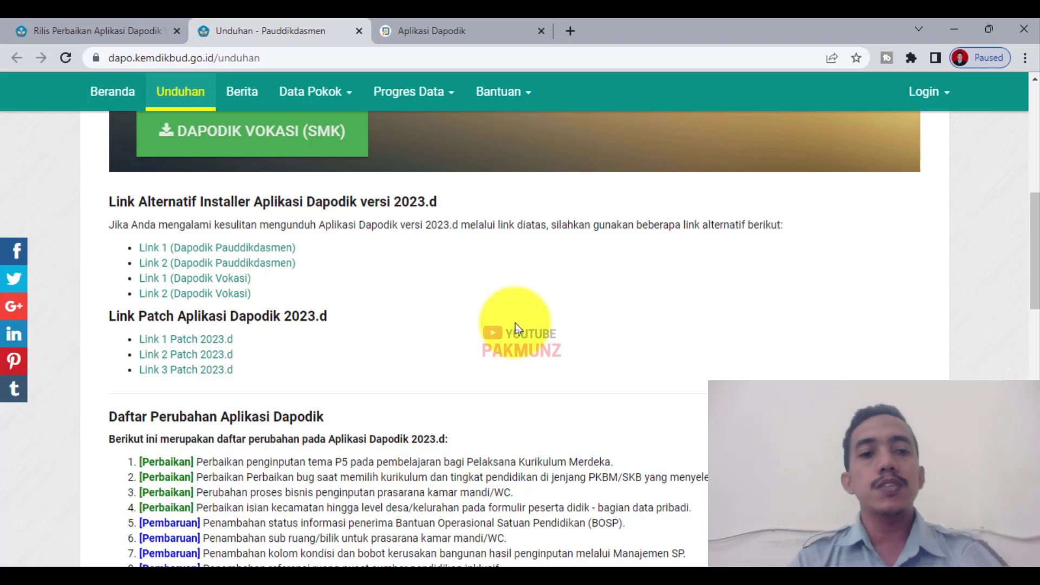
Step: Review the 2023.d installer and patch links on the downloads page and view the open Install message
{"action": "scroll", "coordinate": [515, 327], "scroll_direction": "up", "scroll_amount": 3}
{"action": "scroll", "coordinate": [506, 352], "scroll_direction": "down", "scroll_amount": 3}
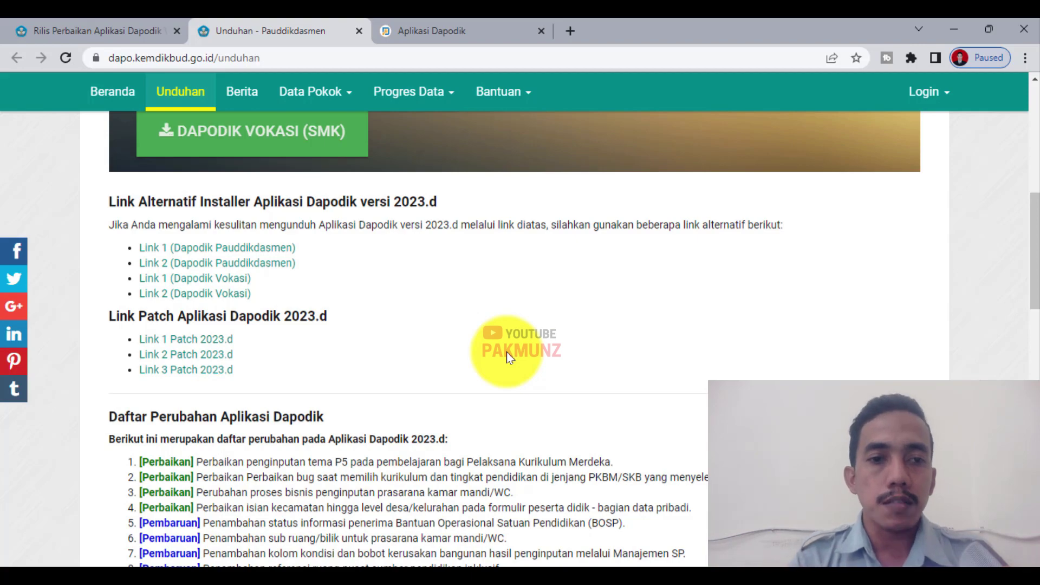
{"action": "scroll", "coordinate": [515, 349], "scroll_direction": "up", "scroll_amount": 4}
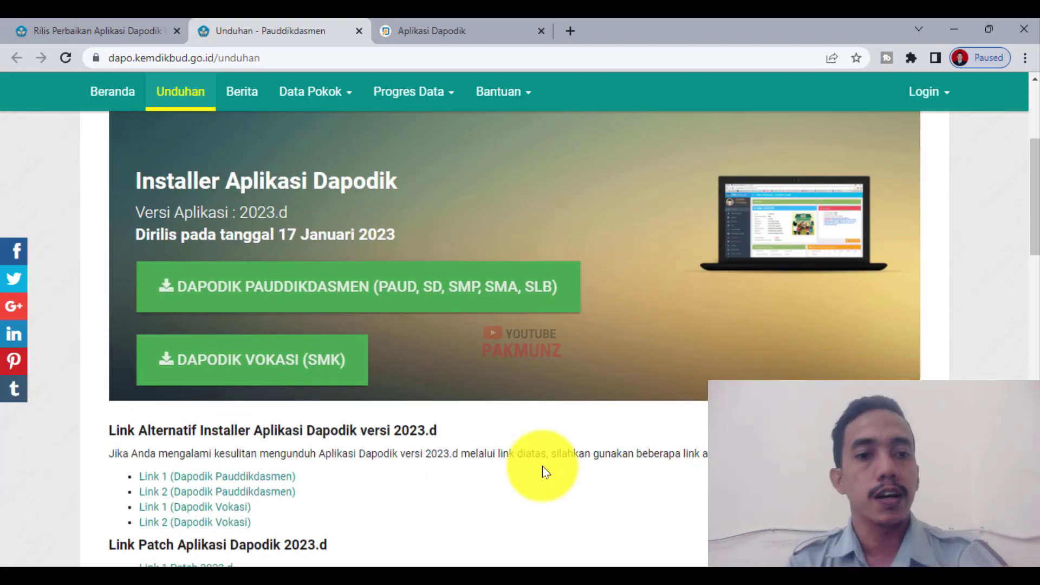
{"action": "scroll", "coordinate": [543, 472], "scroll_direction": "down", "scroll_amount": 4}
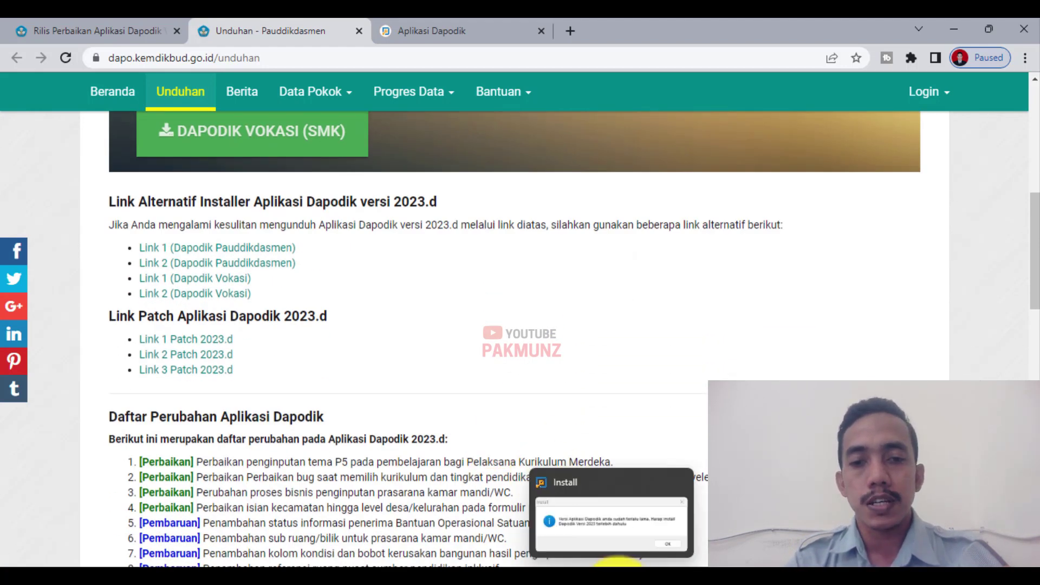
{"action": "left_click", "coordinate": [618, 566]}
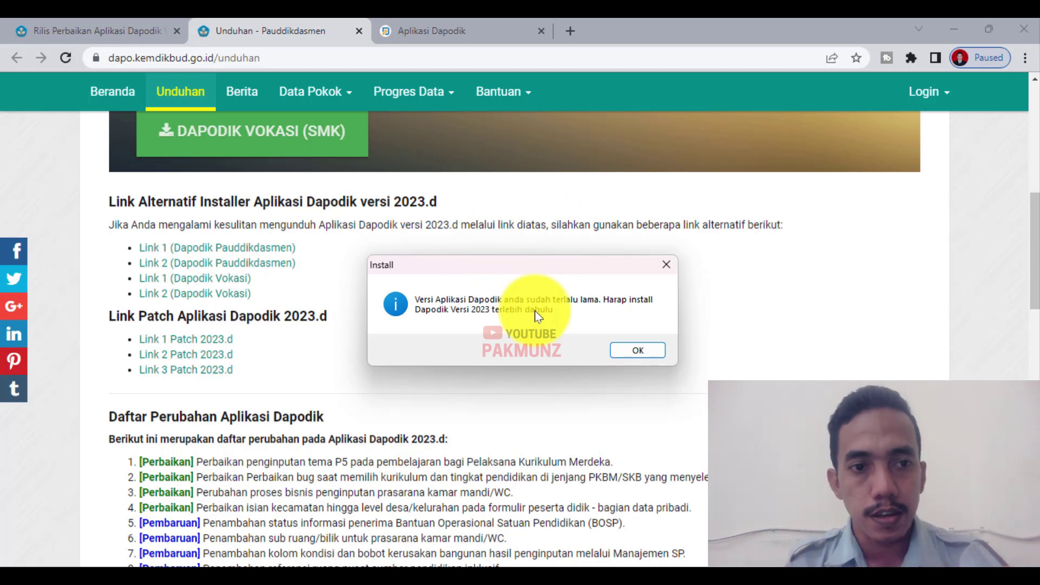
{"action": "scroll", "coordinate": [449, 437], "scroll_direction": "up", "scroll_amount": 3}
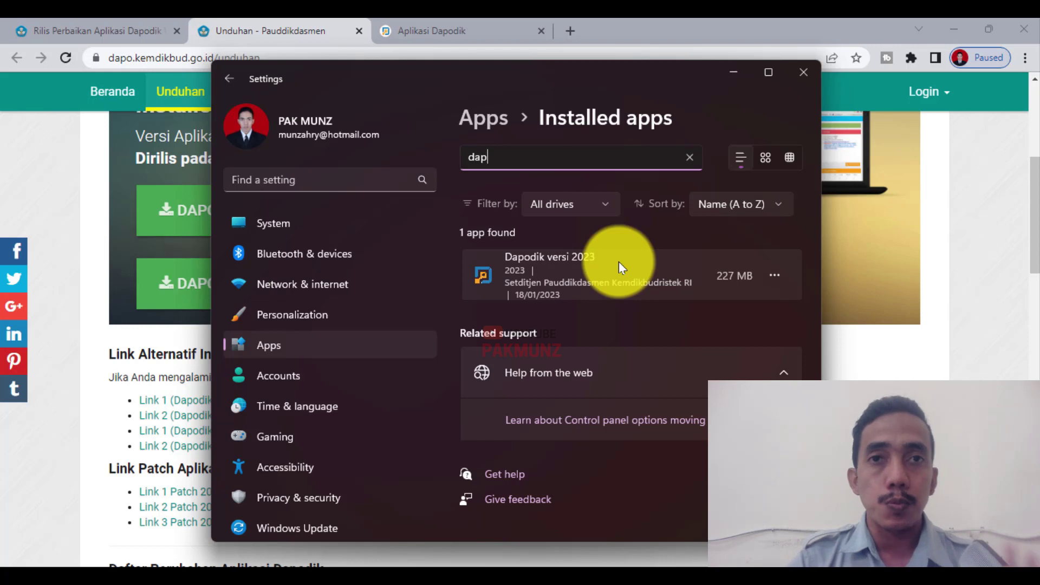
Step: Reopen the 2023.a image, examine its Dapodik entry at a smaller zoom and return to the downloads page
{"action": "left_click", "coordinate": [685, 584]}
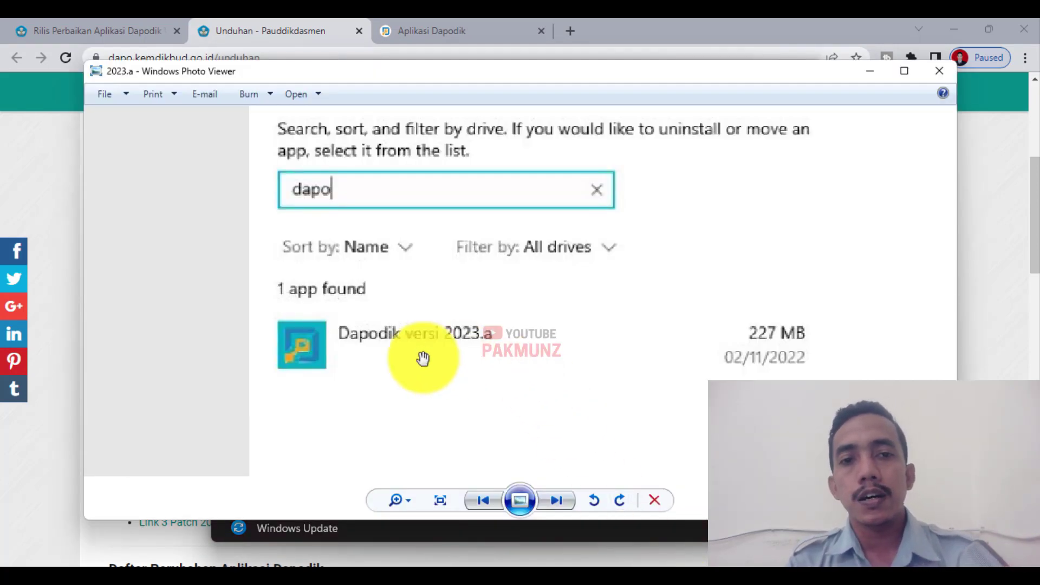
{"action": "scroll", "coordinate": [423, 358], "scroll_direction": "down", "scroll_amount": 3}
{"action": "scroll", "coordinate": [332, 374], "scroll_direction": "up", "scroll_amount": 2}
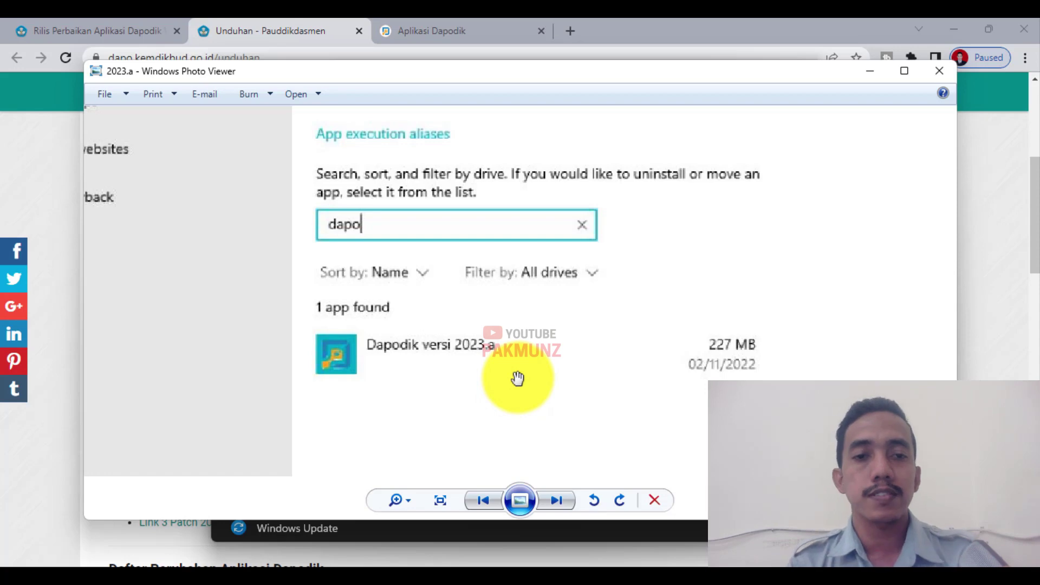
{"action": "left_click", "coordinate": [994, 285]}
Step: Mark the application version line in the installer banner and clear the marking
{"action": "scroll", "coordinate": [220, 222], "scroll_direction": "up", "scroll_amount": 3}
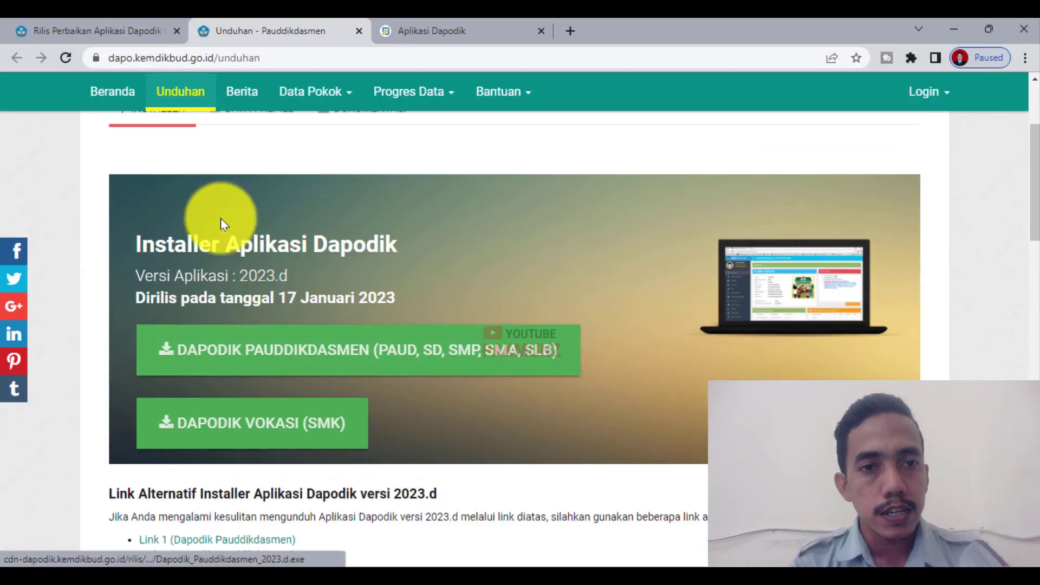
{"action": "left_click_drag", "start_coordinate": [146, 285], "coordinate": [332, 288]}
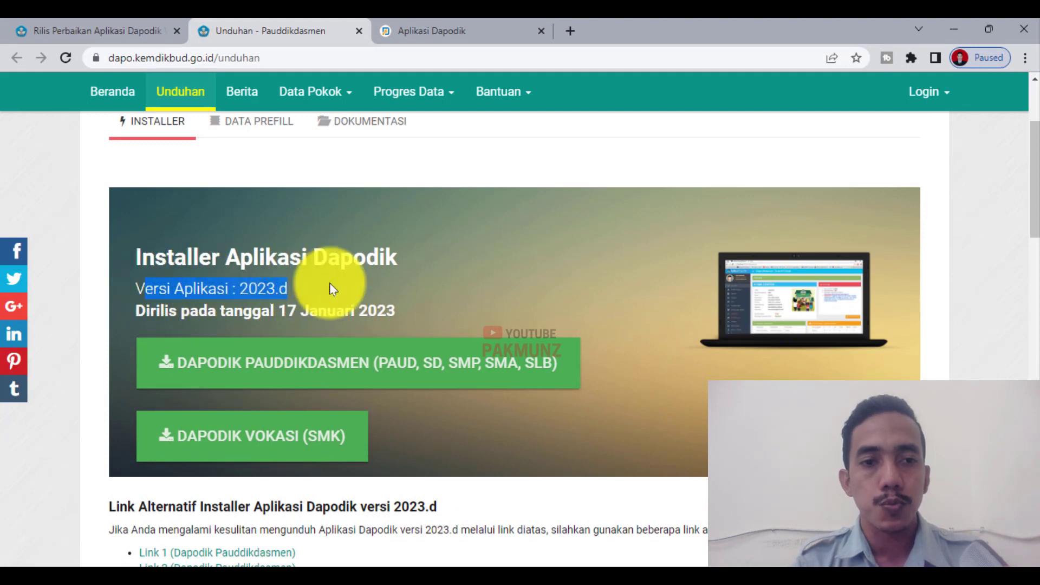
{"action": "left_click", "coordinate": [379, 293]}
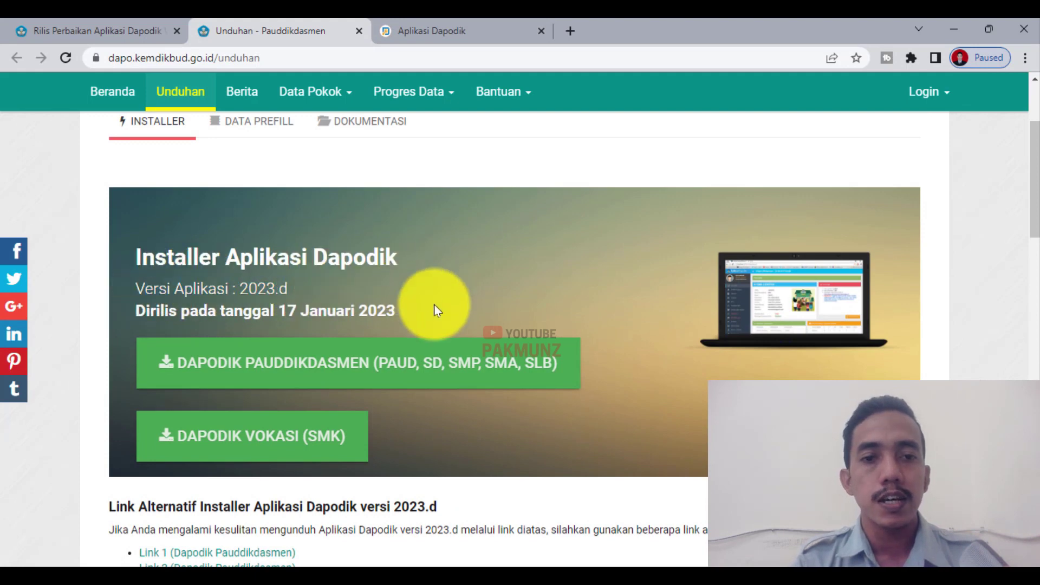
Step: Request the Dapodik Pauddikdasmen 2023.d installer, reuse the already completed download and open its folder
{"action": "left_click", "coordinate": [397, 359]}
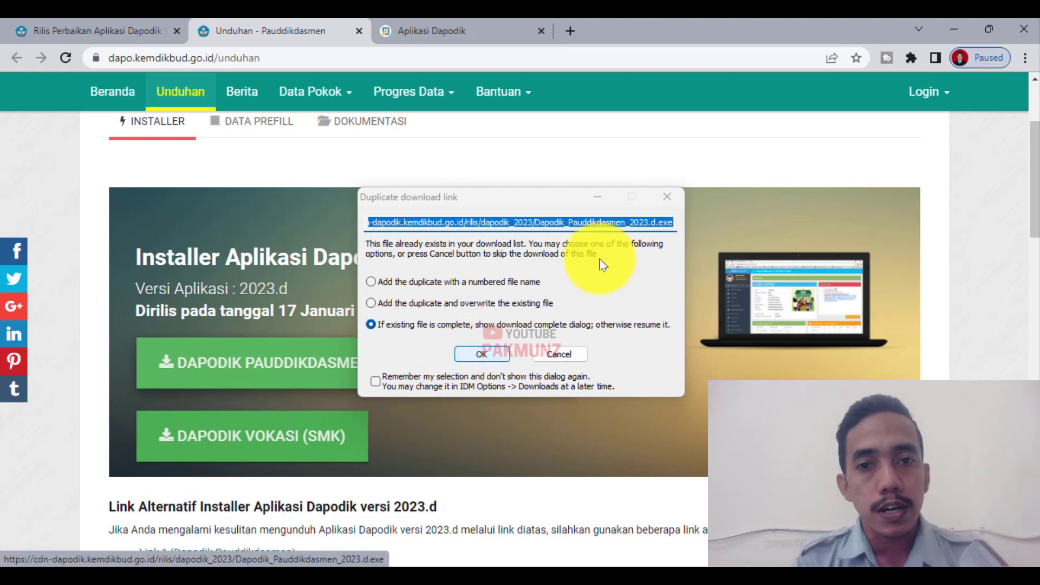
{"action": "left_click", "coordinate": [481, 353]}
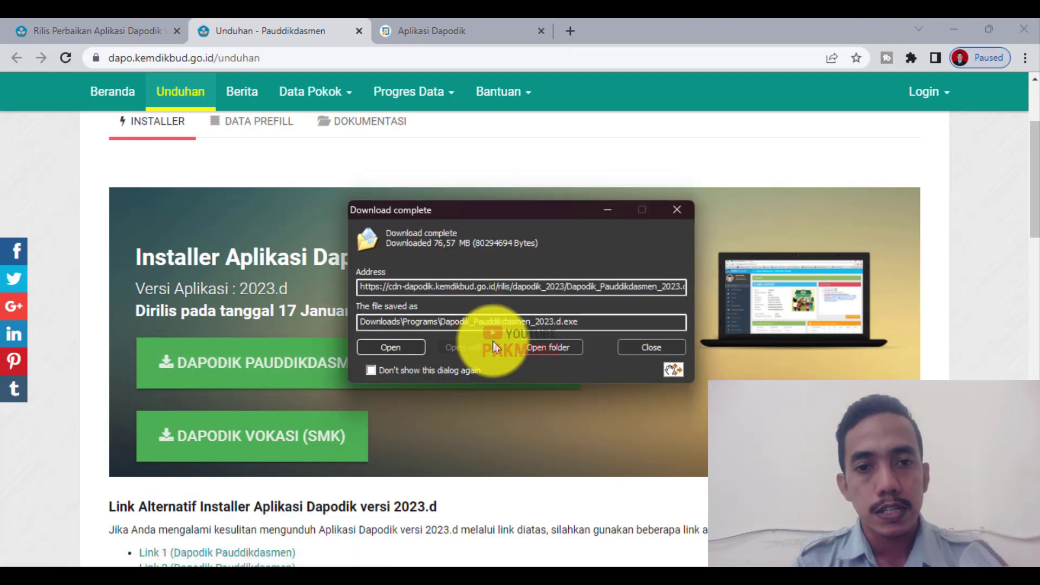
{"action": "left_click", "coordinate": [547, 342]}
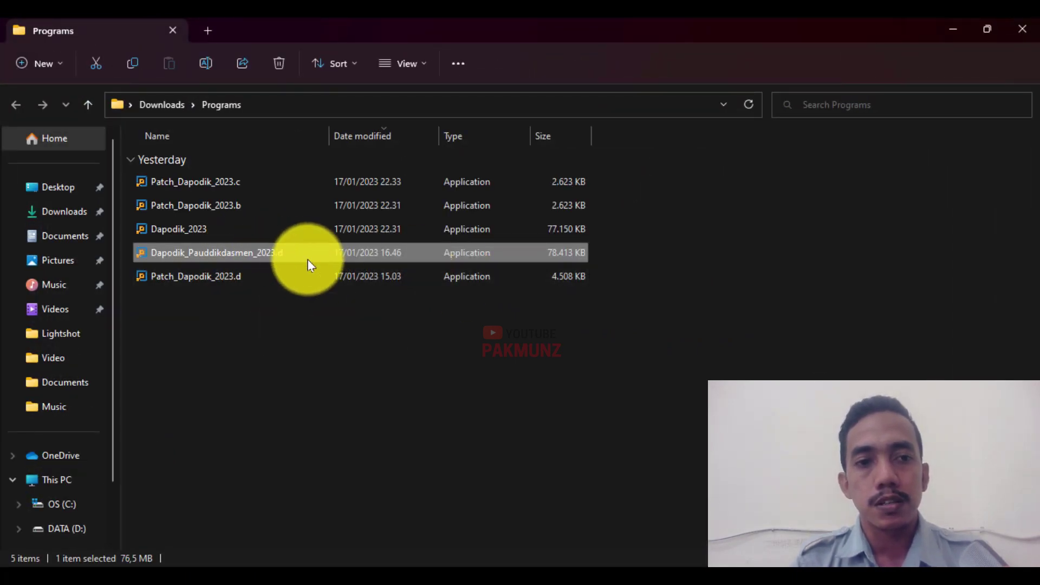
{"action": "left_click", "coordinate": [281, 311]}
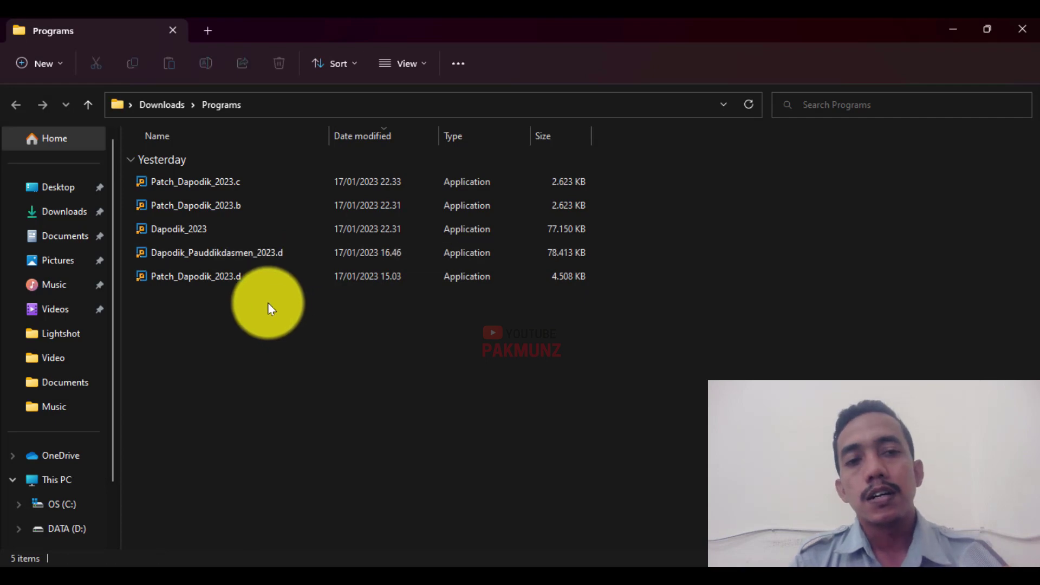
Step: Try to run Patch_Dapodik_2023.d, dismiss its message and close the Programs folder
{"action": "left_click", "coordinate": [235, 285]}
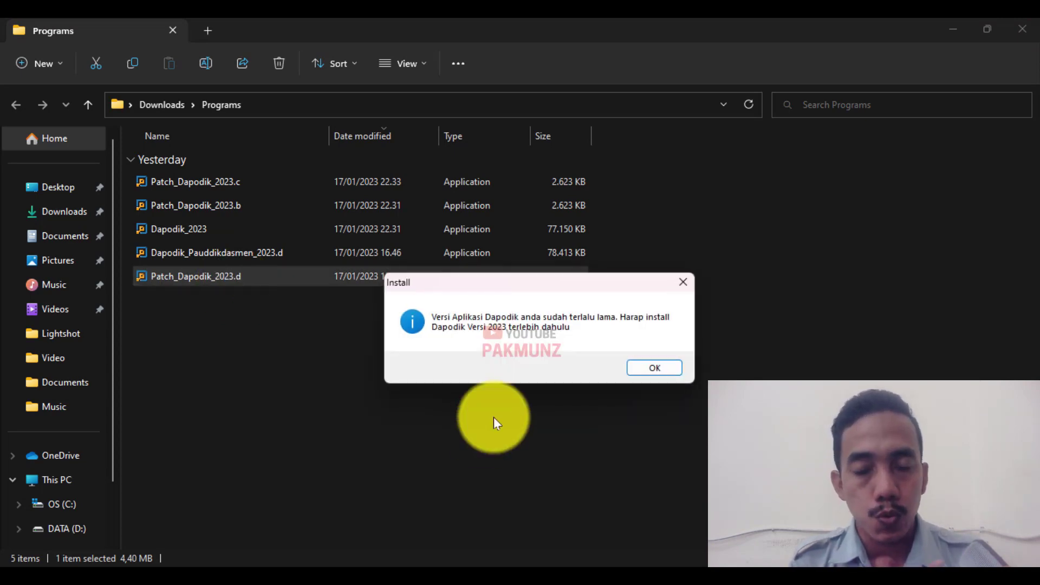
{"action": "left_click", "coordinate": [661, 367]}
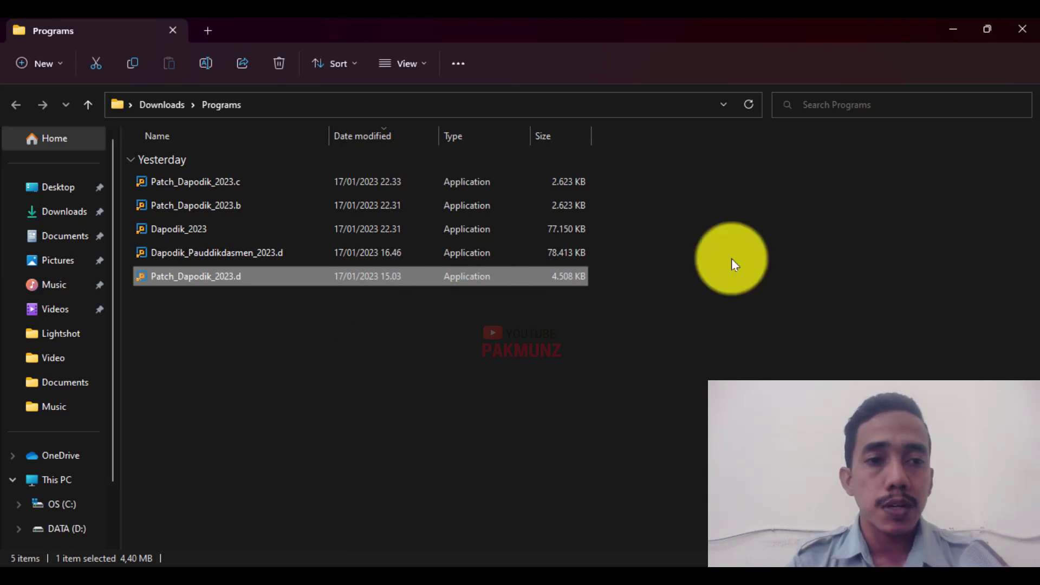
{"action": "left_click", "coordinate": [1024, 28]}
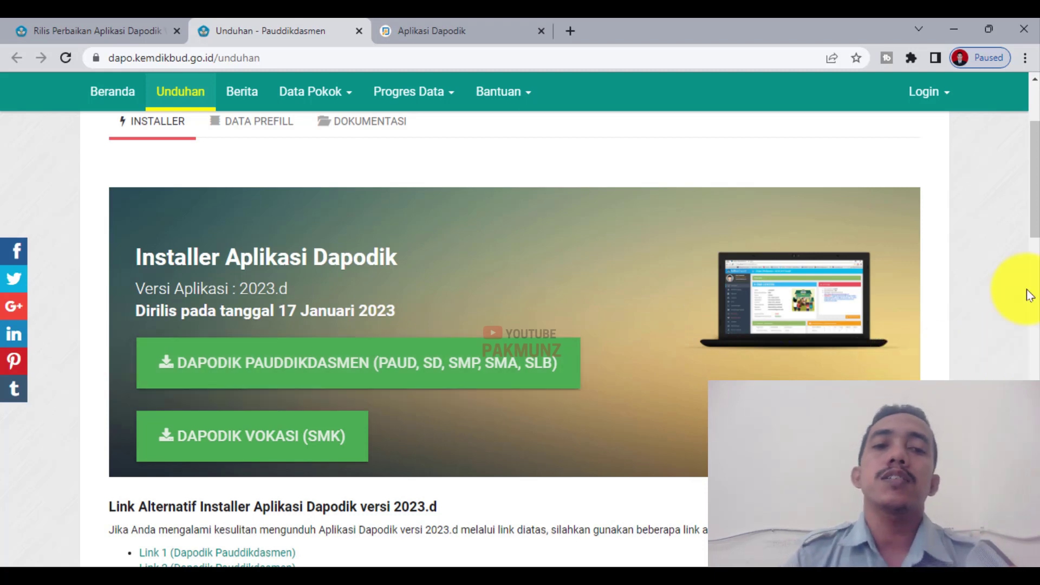
Step: Review the downloads page from the 2023.d installer banner down to the Dapodik change lists
{"action": "scroll", "coordinate": [1030, 295], "scroll_direction": "down", "scroll_amount": 2}
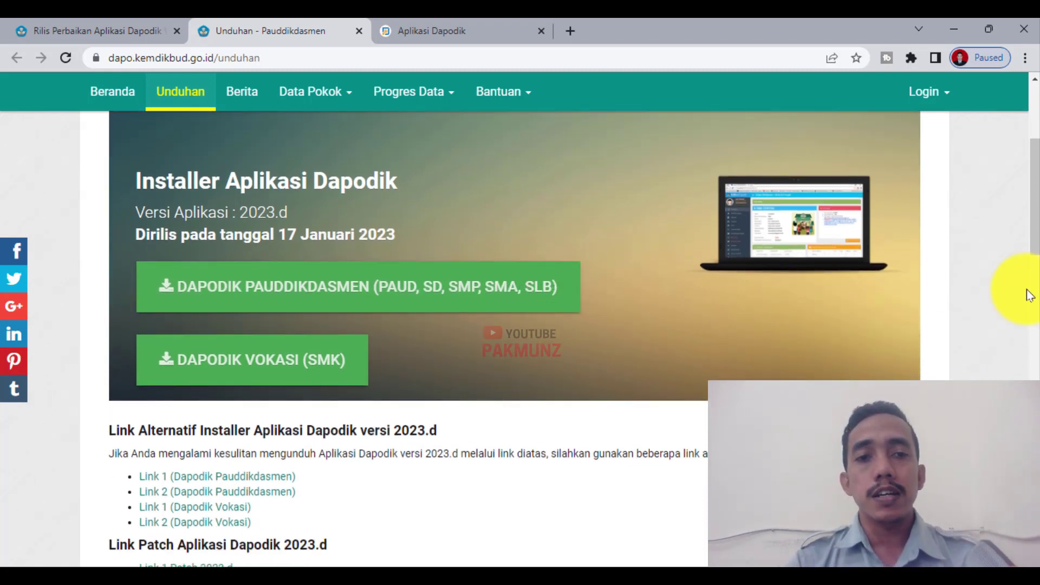
{"action": "scroll", "coordinate": [1029, 295], "scroll_direction": "up", "scroll_amount": 2}
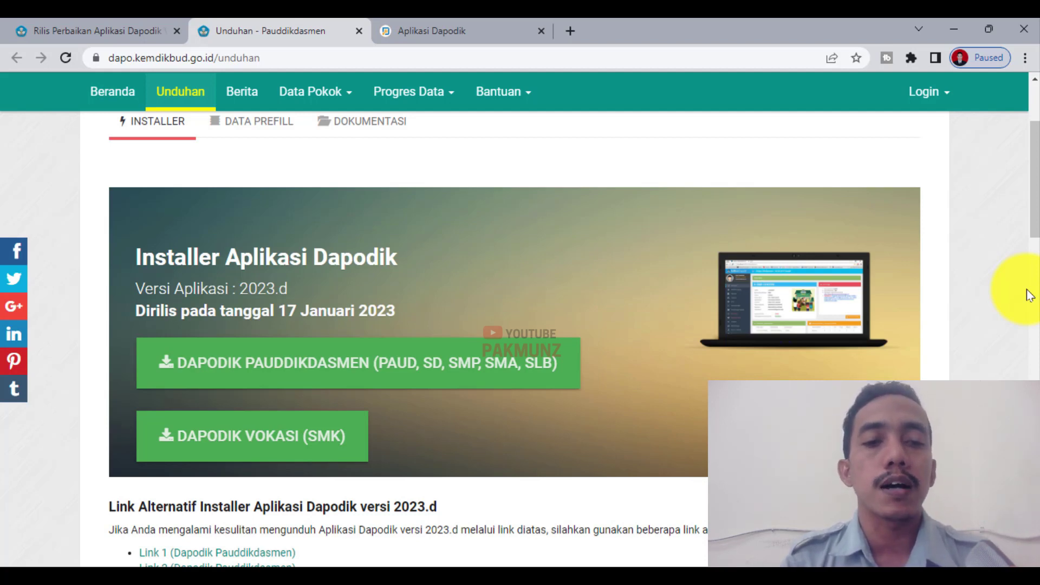
{"action": "scroll", "coordinate": [1002, 306], "scroll_direction": "down", "scroll_amount": 7}
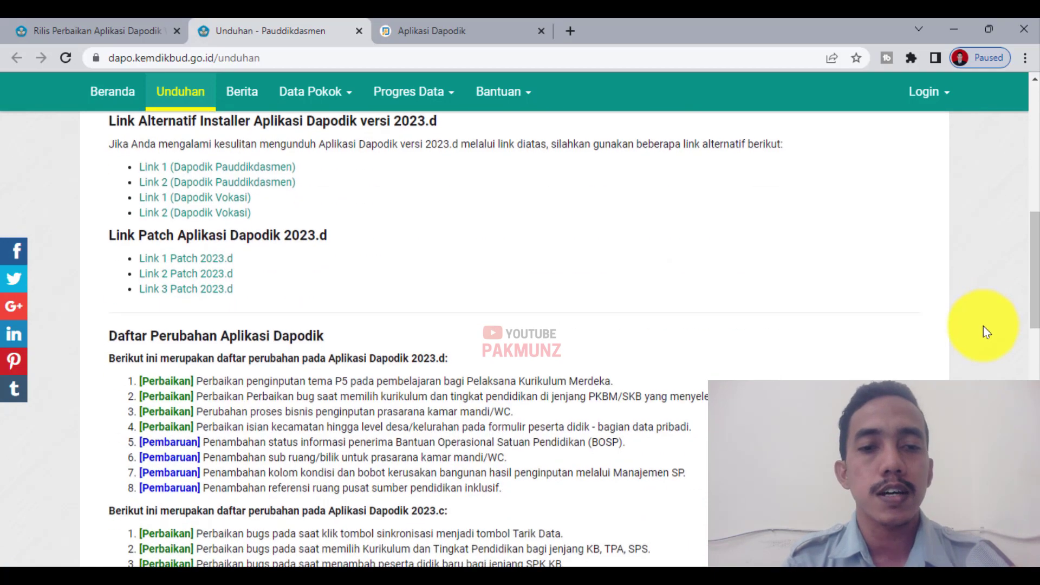
{"action": "scroll", "coordinate": [986, 332], "scroll_direction": "down", "scroll_amount": 3}
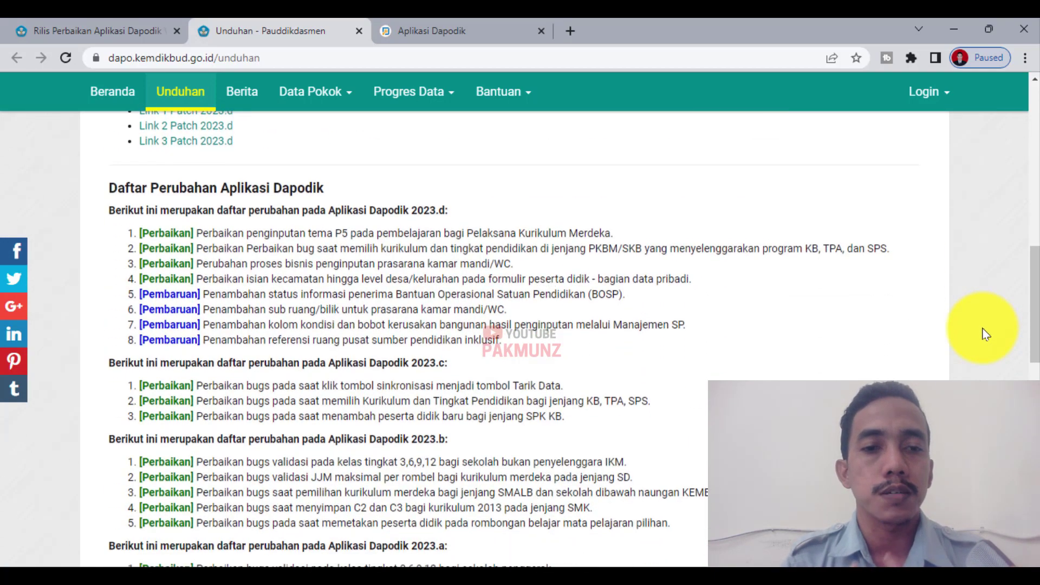